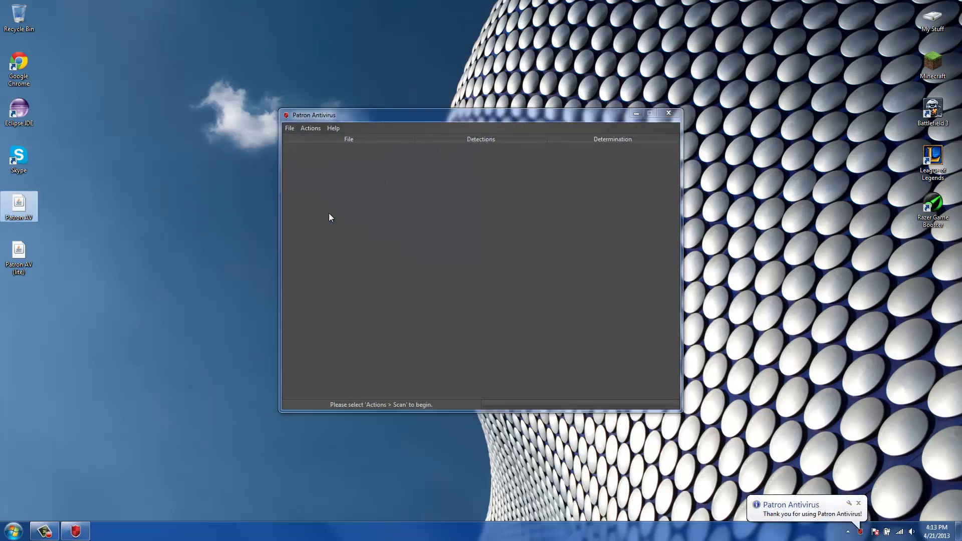
Start a full-disk scan in Patron Antivirus.
click(311, 128)
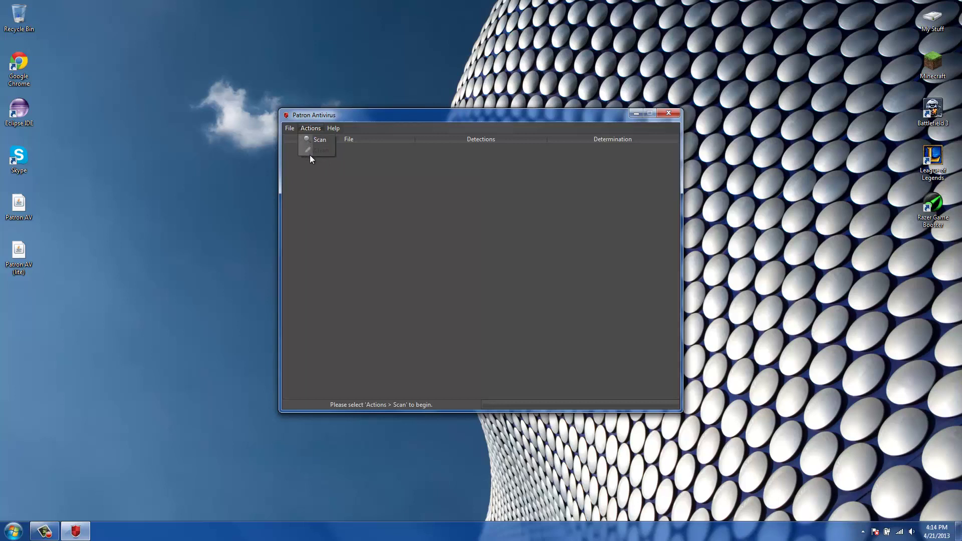
click(318, 126)
click(318, 140)
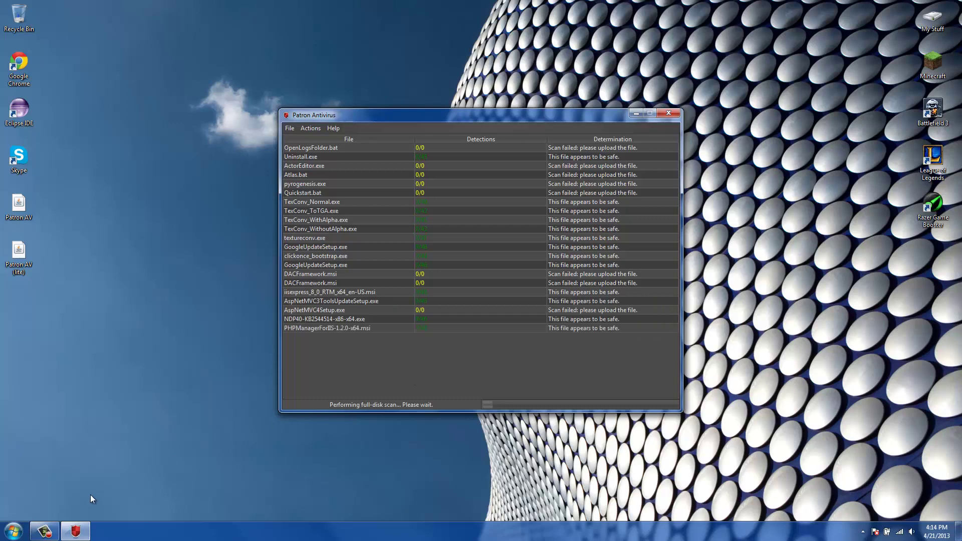
click(44, 531)
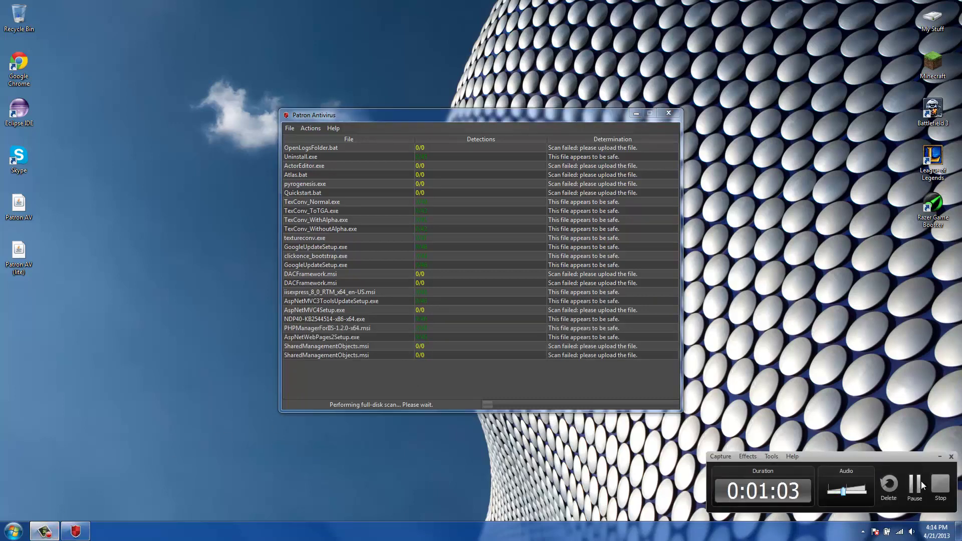
click(922, 482)
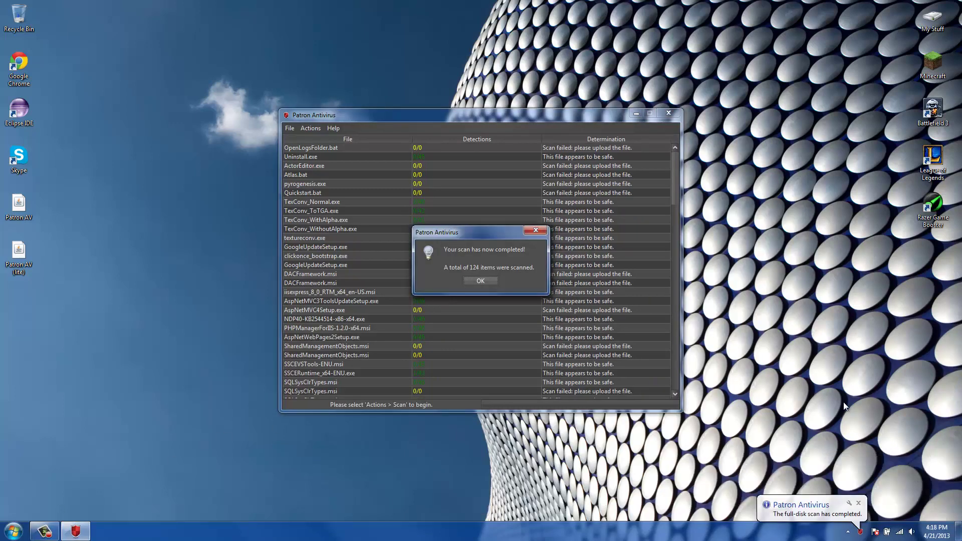
Dismiss the scan completion notice and look through the list of scanned files and their determinations.
click(808, 354)
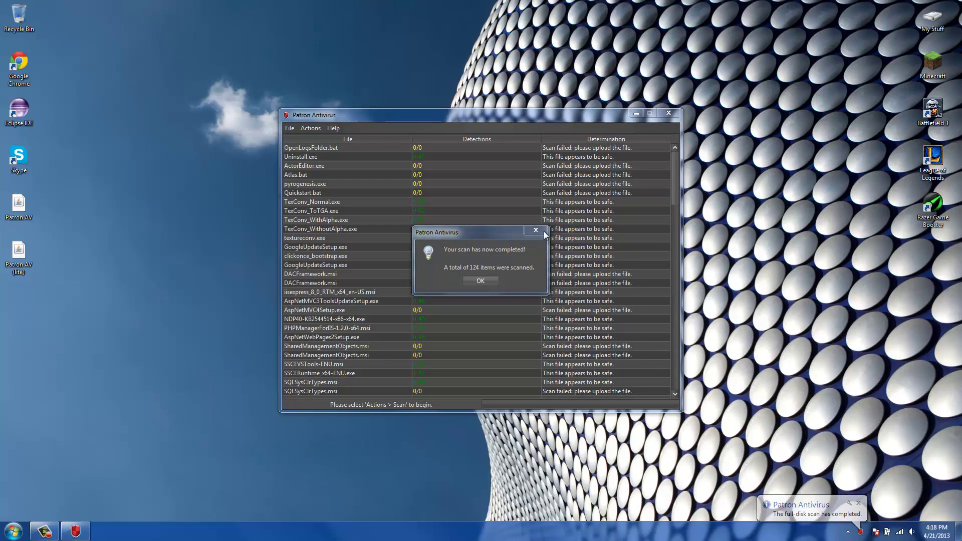
click(483, 236)
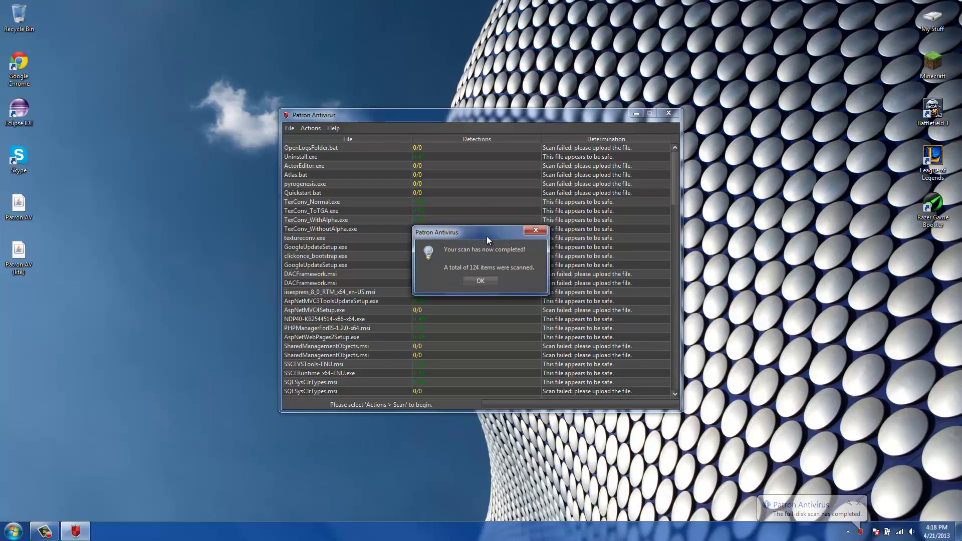
click(480, 279)
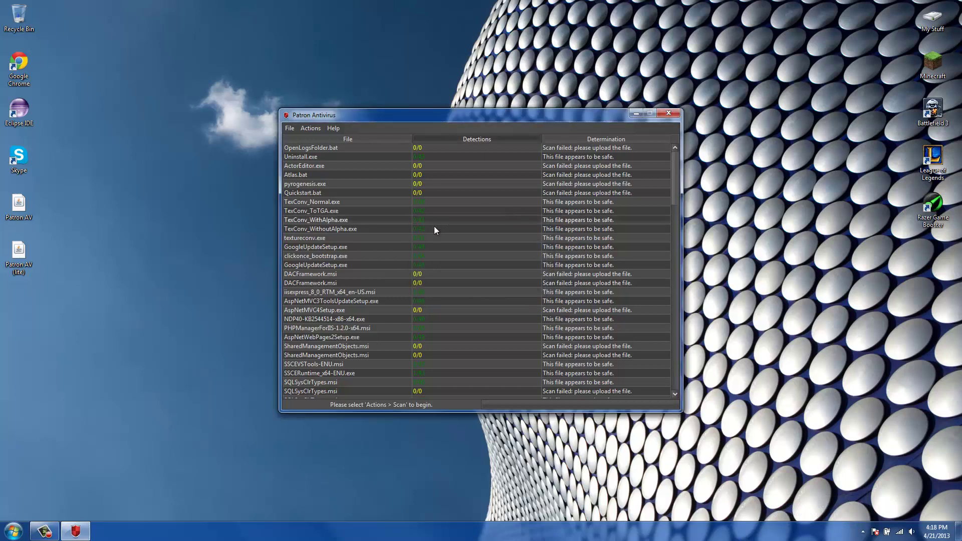
scroll(444, 235, down, 10)
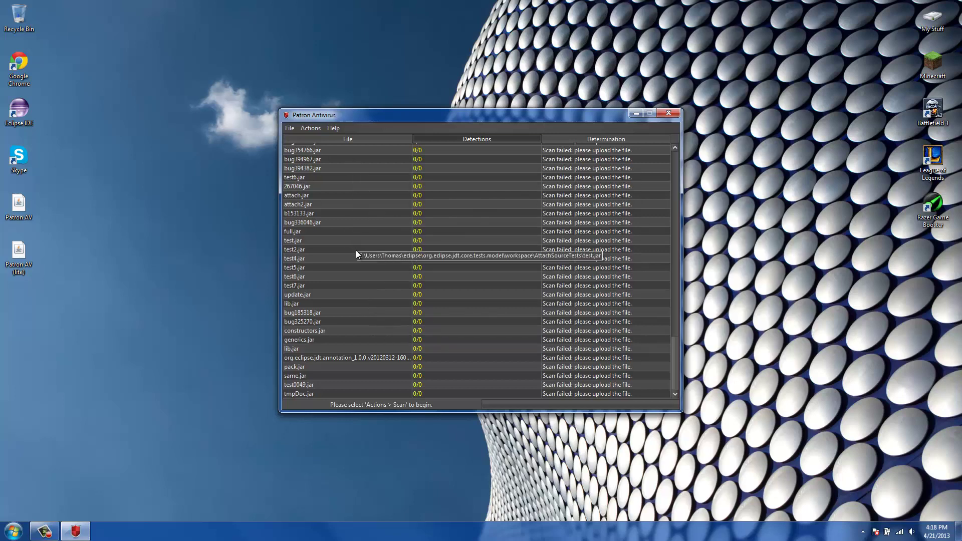
scroll(356, 187, up, 10)
scroll(356, 189, up, 3)
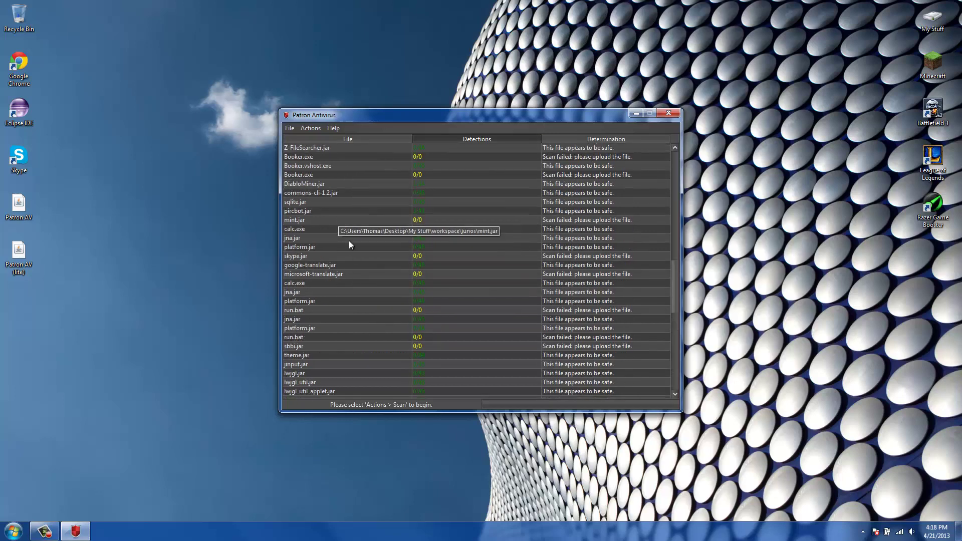
Open the detection information for pircbot.jar and enlarge its window to show every antivirus engine's result.
right_click(374, 210)
click(392, 215)
drag(461, 172, 273, 82)
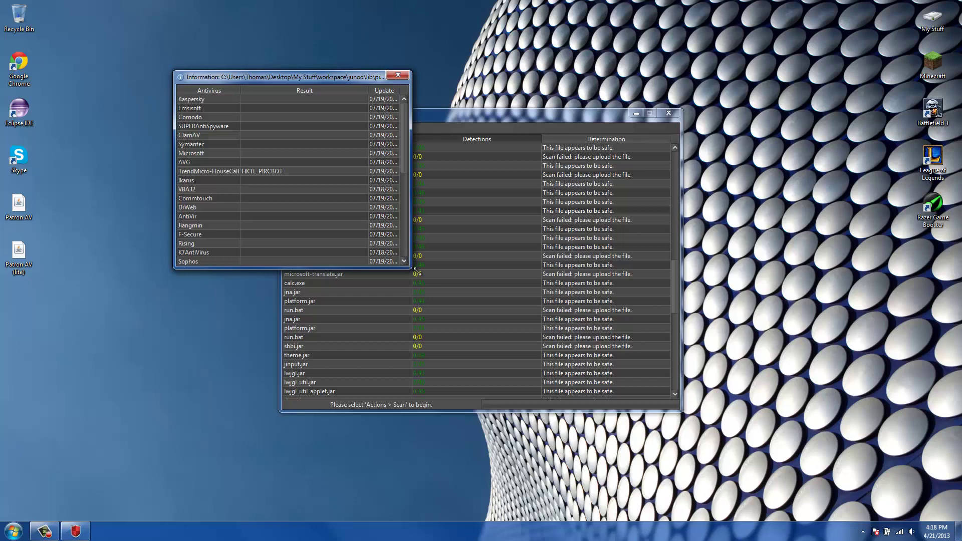
drag(415, 270, 555, 344)
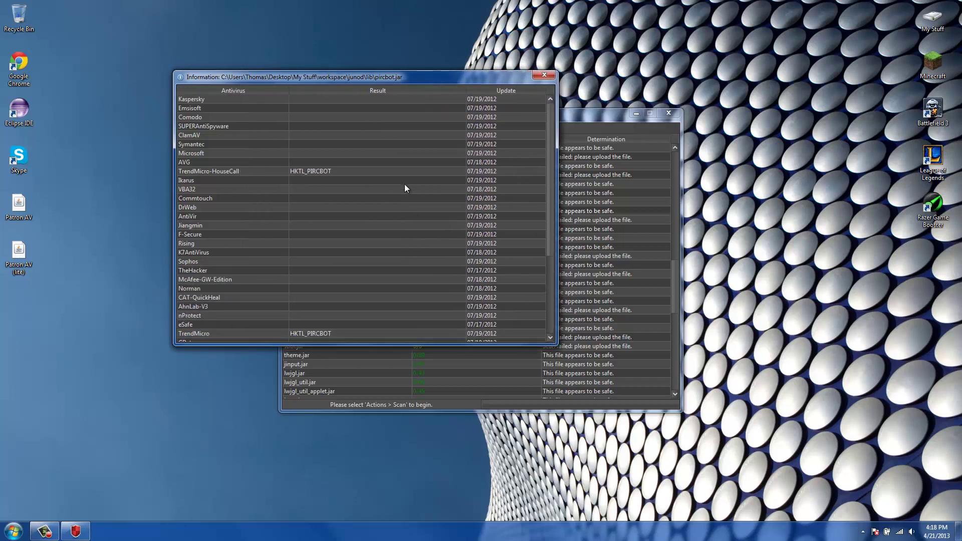
drag(556, 154, 798, 167)
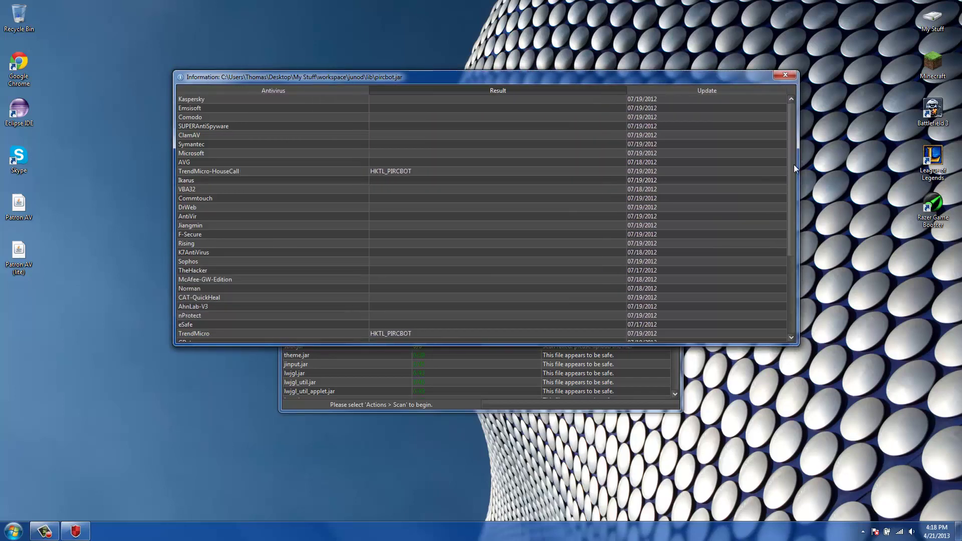
drag(688, 346, 684, 484)
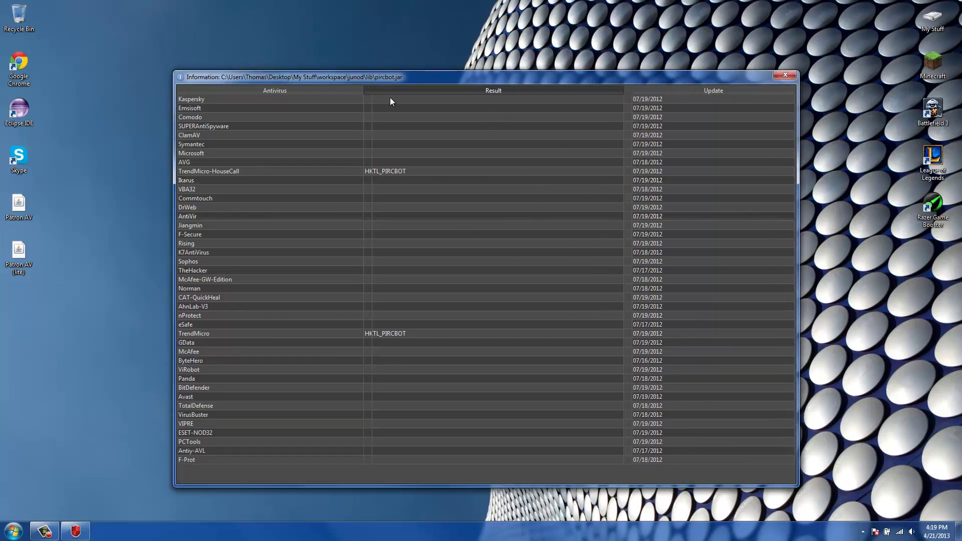
drag(390, 91, 493, 125)
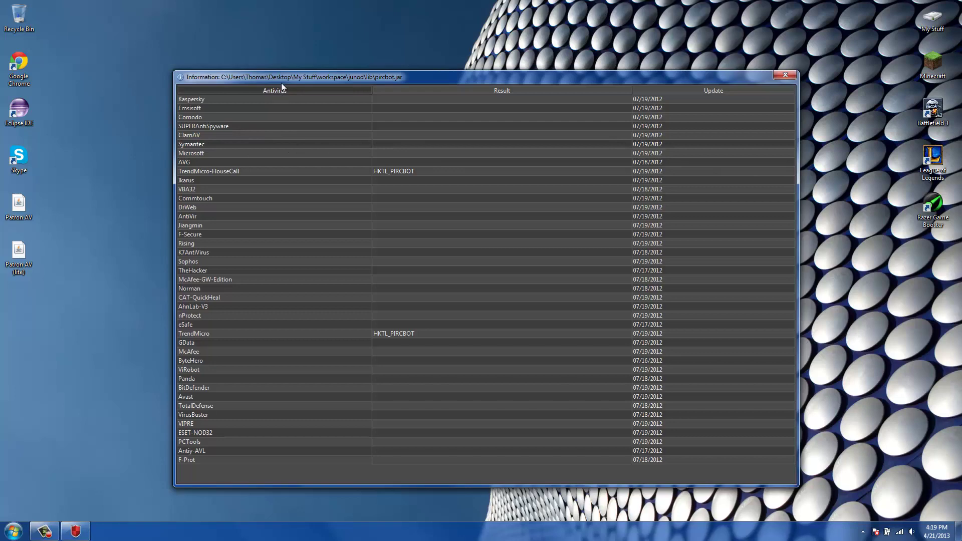
Move the pircbot.jar information window aside and close it.
drag(281, 80, 128, 56)
click(139, 63)
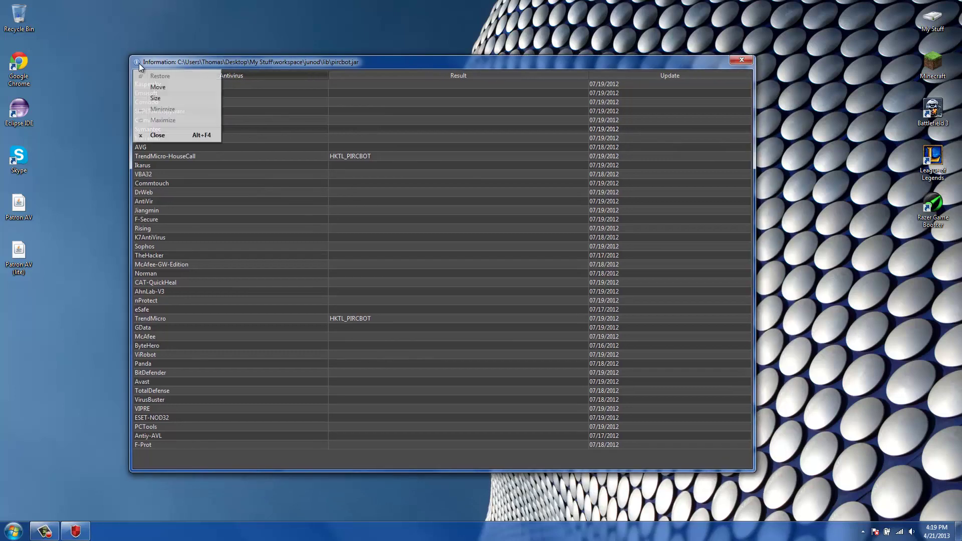
click(165, 138)
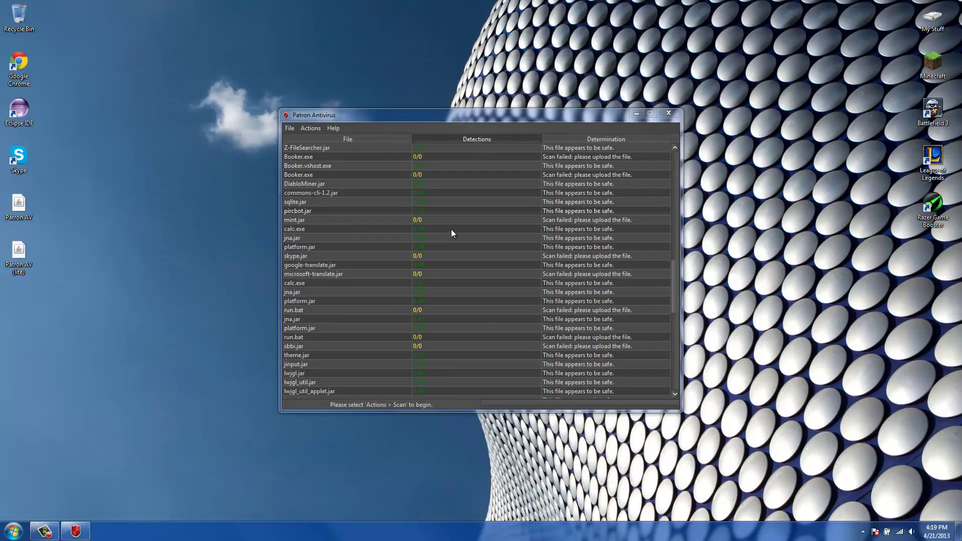
Close the full version of Patron Antivirus and launch Patron AV (lite) from the desktop.
scroll(393, 275, up, 10)
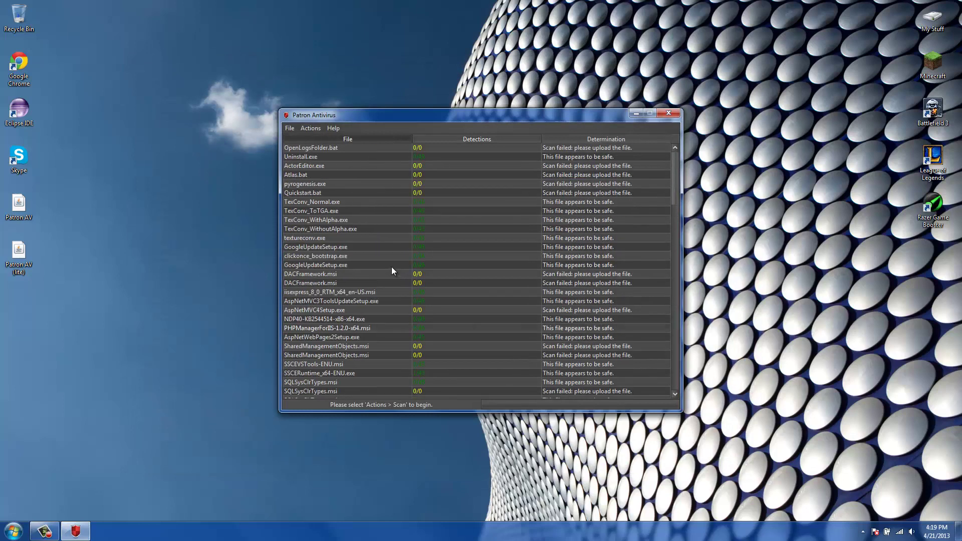
click(677, 113)
double_click(19, 256)
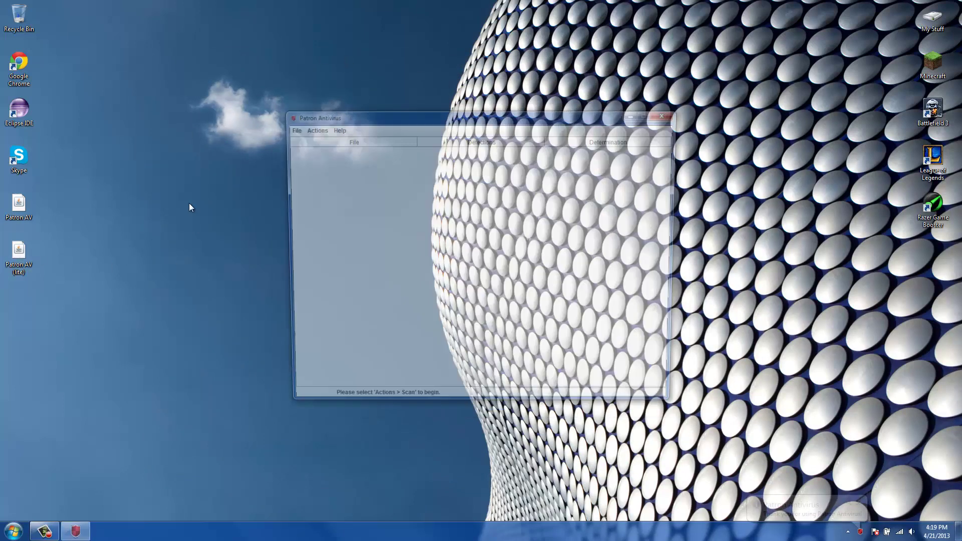
Open the file properties of Patron AV (lite) and Patron AV and place them side by side.
right_click(19, 263)
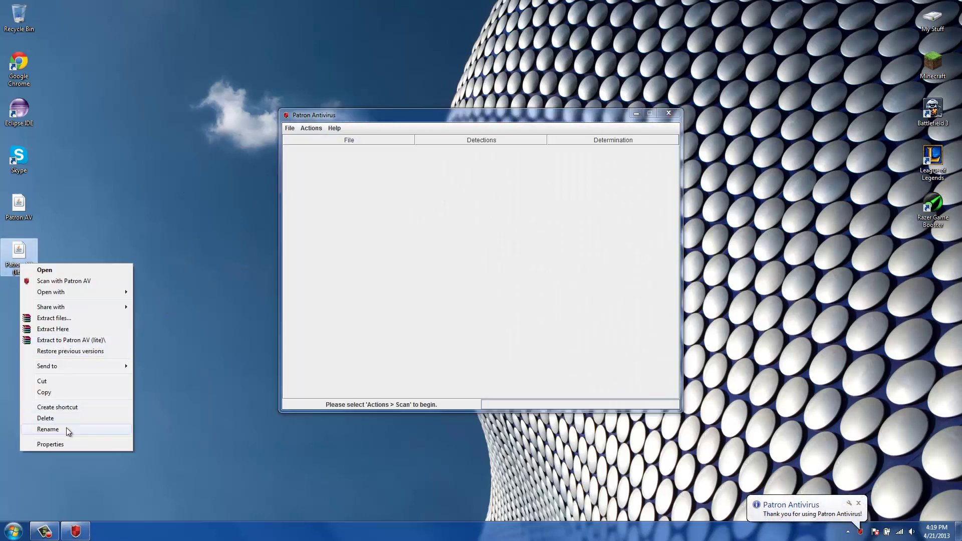
click(55, 444)
right_click(28, 209)
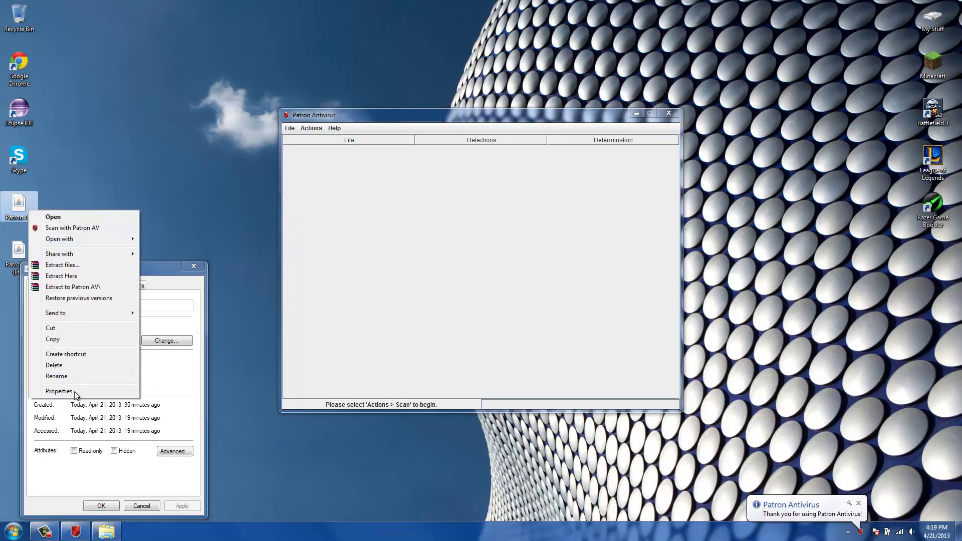
click(58, 392)
drag(71, 214, 466, 144)
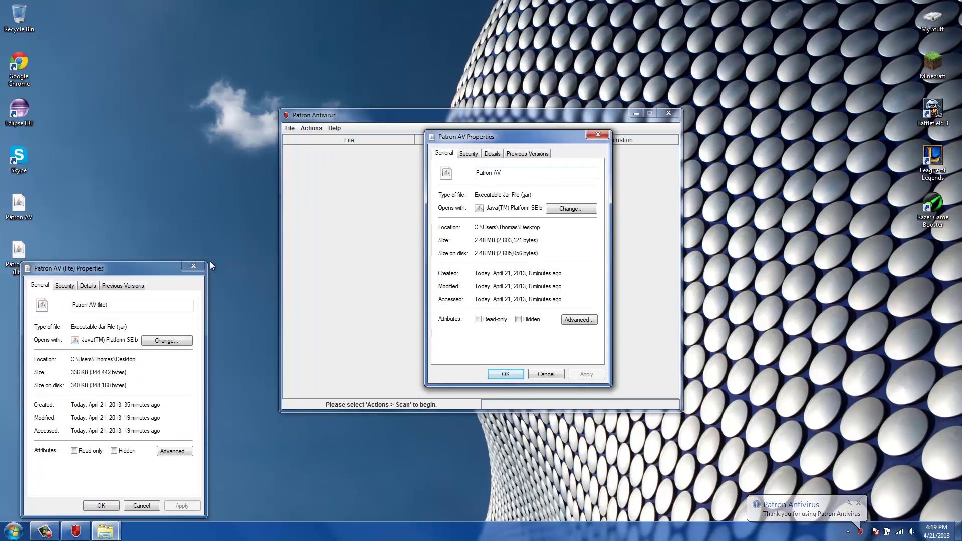
drag(140, 268, 316, 142)
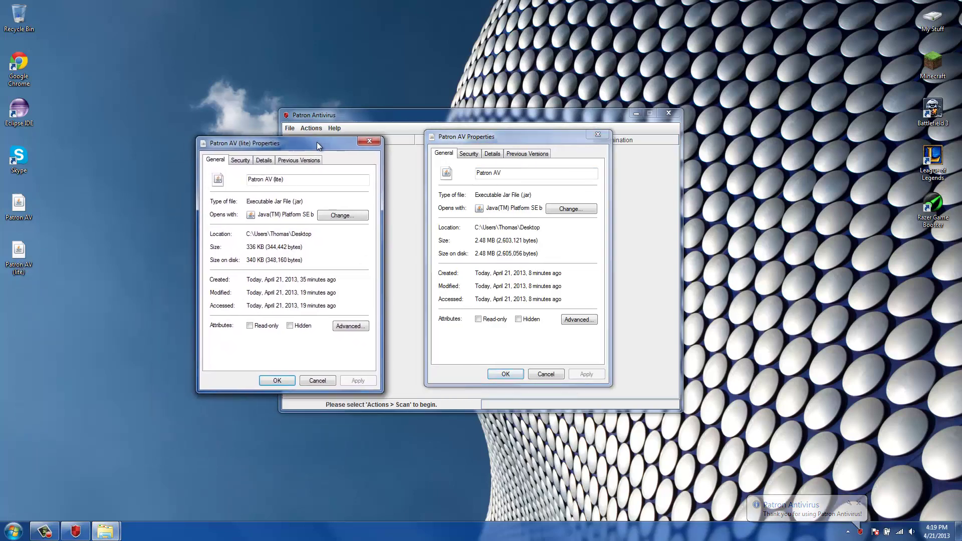
Compare the file sizes of the lite and full versions, and close both properties windows.
click(320, 261)
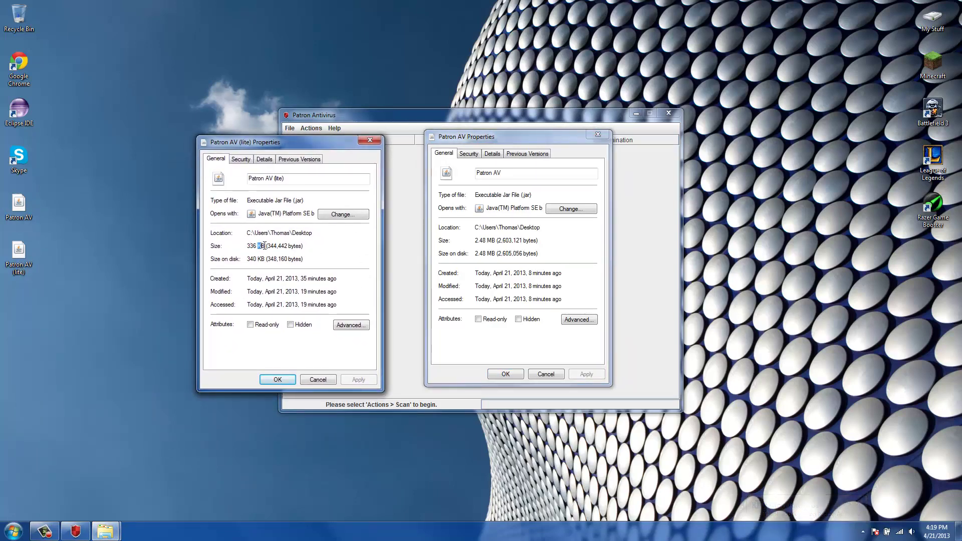
click(477, 244)
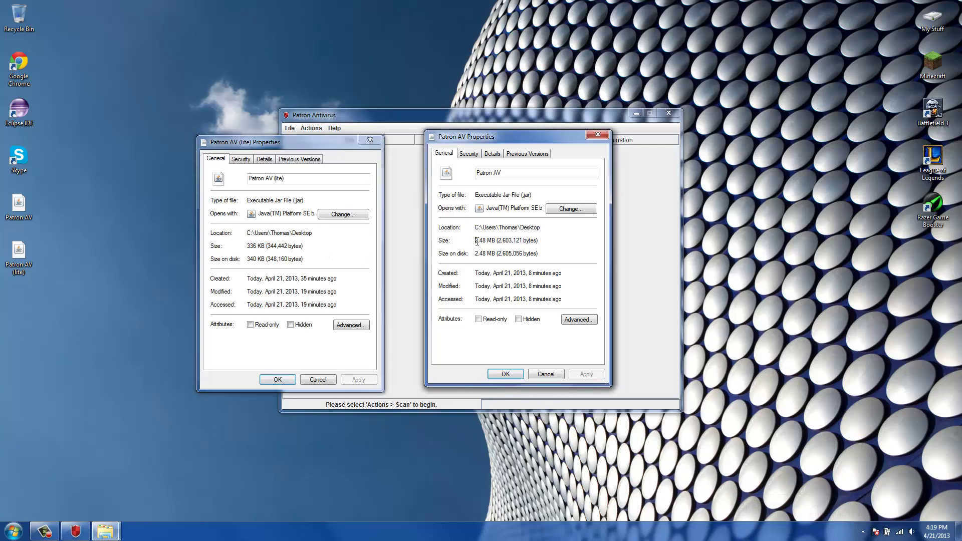
drag(477, 244, 495, 242)
click(279, 244)
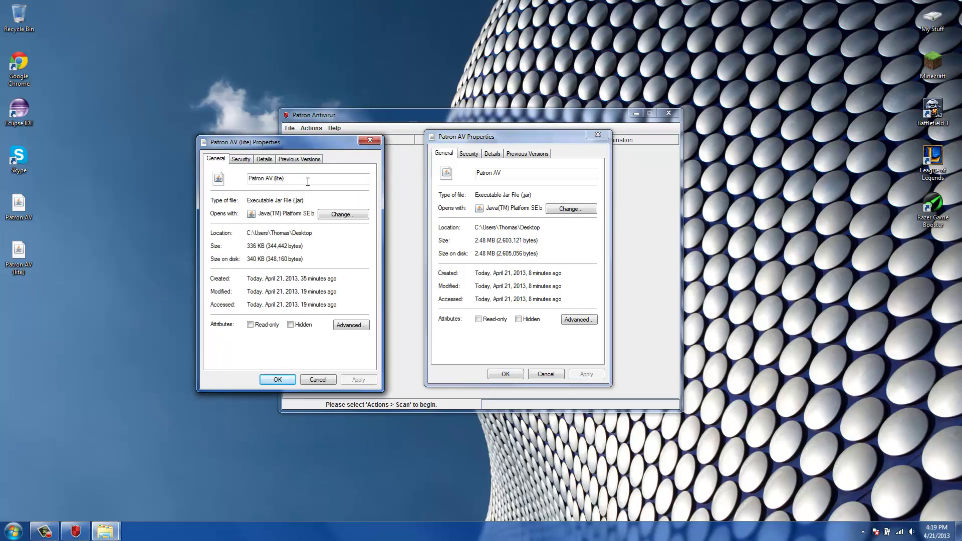
drag(307, 182, 234, 199)
click(521, 374)
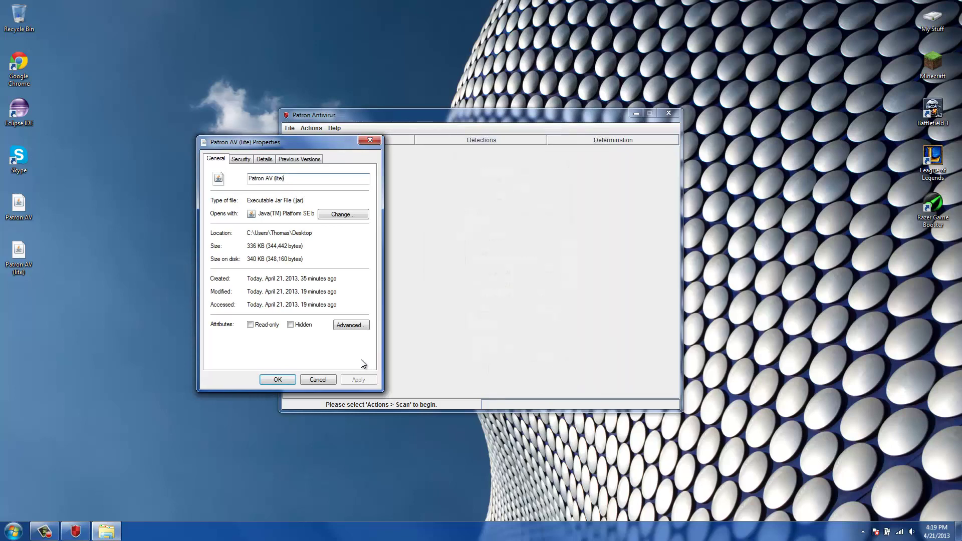
click(282, 380)
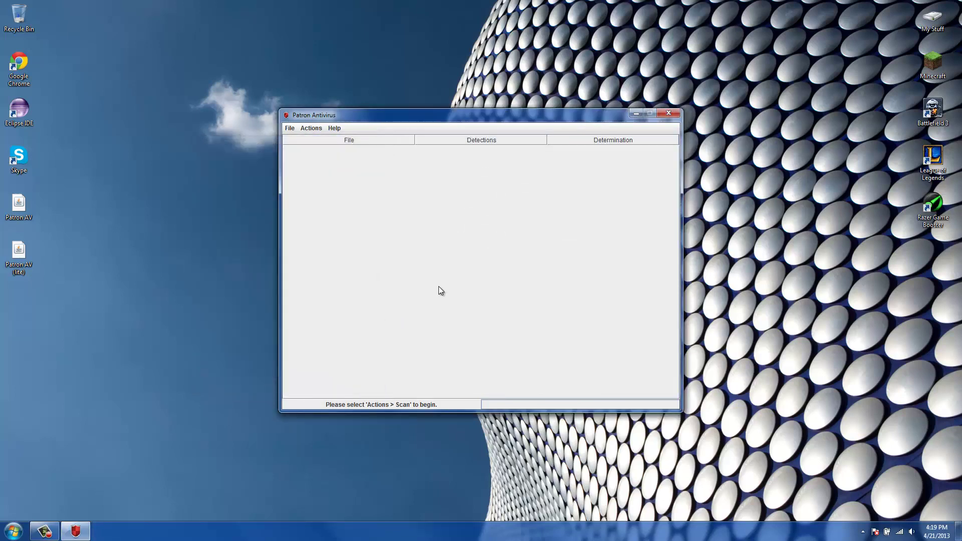
View the lite version's help information and dismiss it.
click(332, 129)
click(347, 140)
click(487, 296)
click(311, 140)
click(397, 202)
Close the lite version, reopen the full Patron AV and dismiss its welcome notification.
click(666, 114)
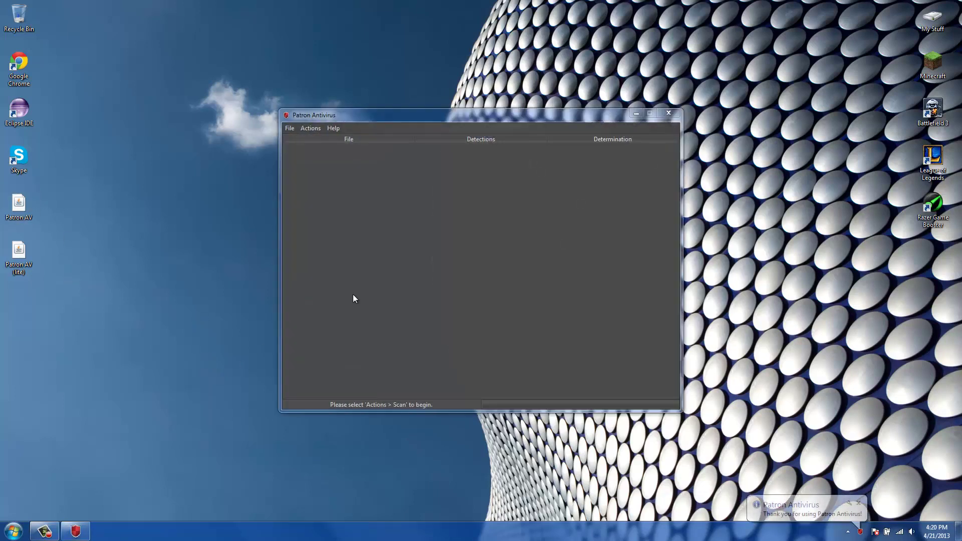
click(858, 503)
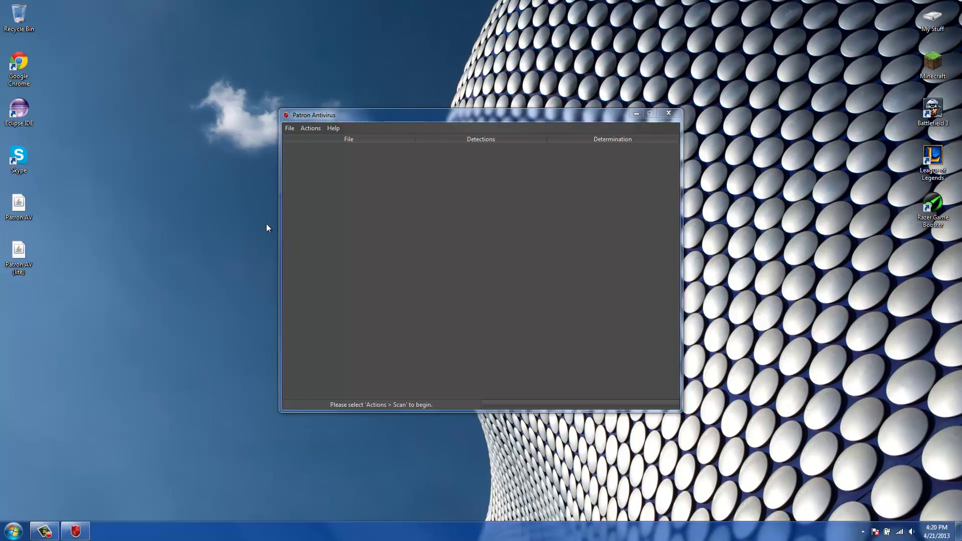
Scan the desktop file Patron AV (lite).jar, review its results per antivirus engine and close the information window.
drag(18, 237, 387, 196)
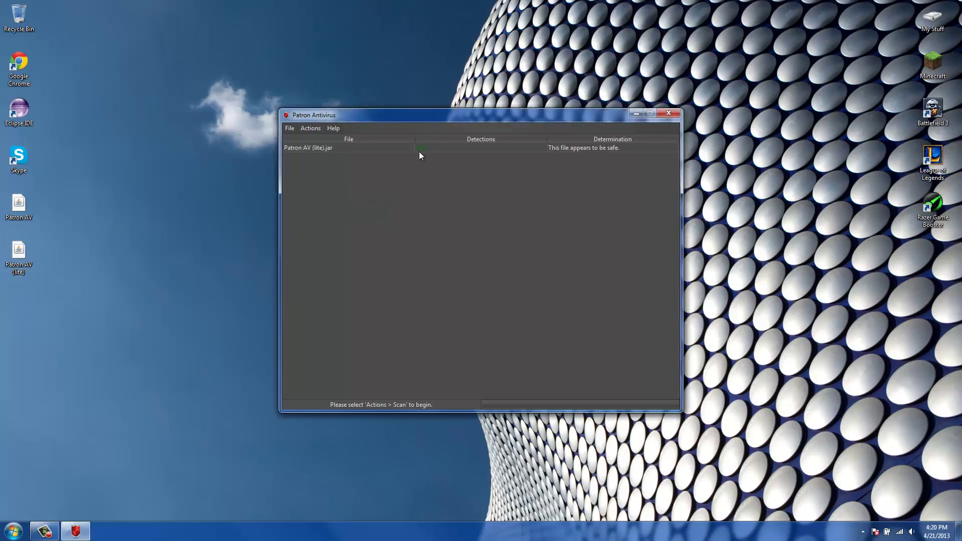
right_click(465, 146)
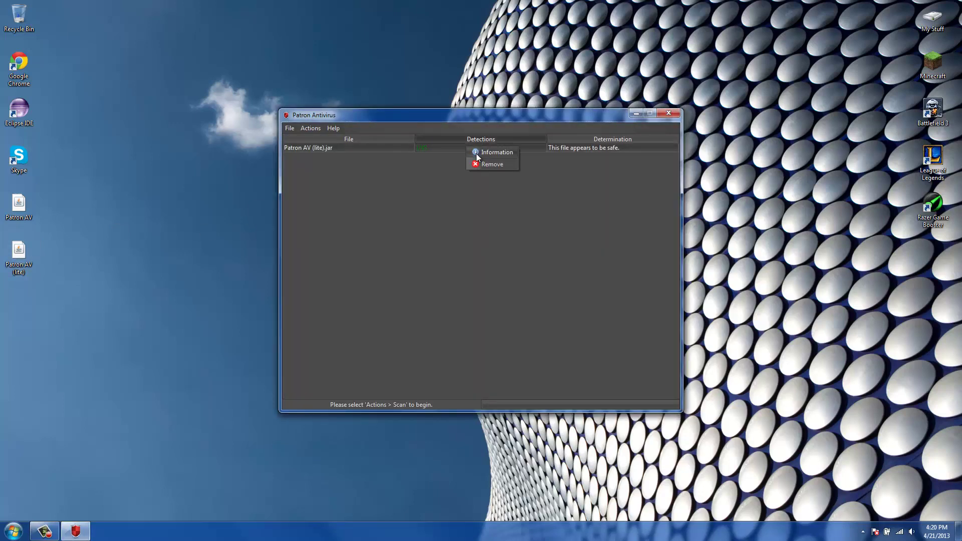
click(485, 152)
scroll(480, 215, down, 6)
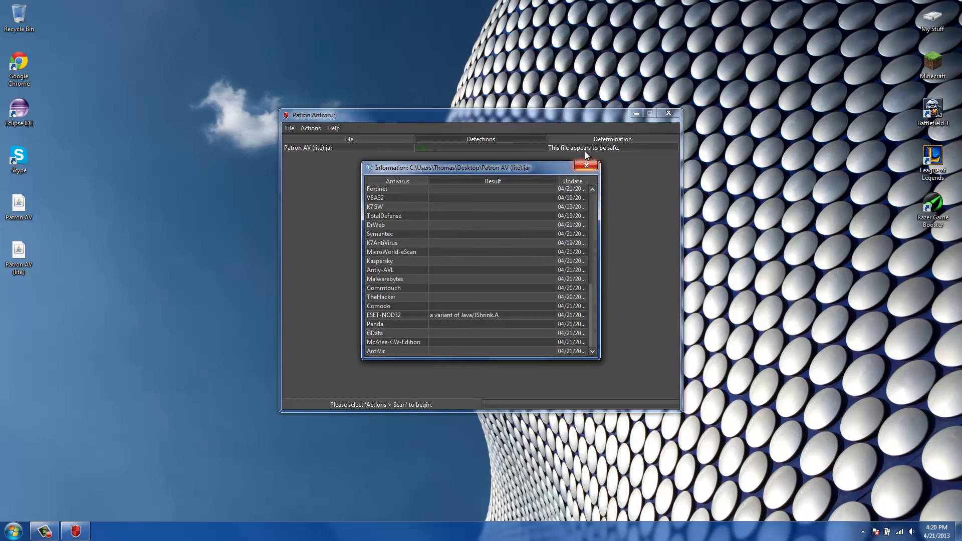
click(585, 166)
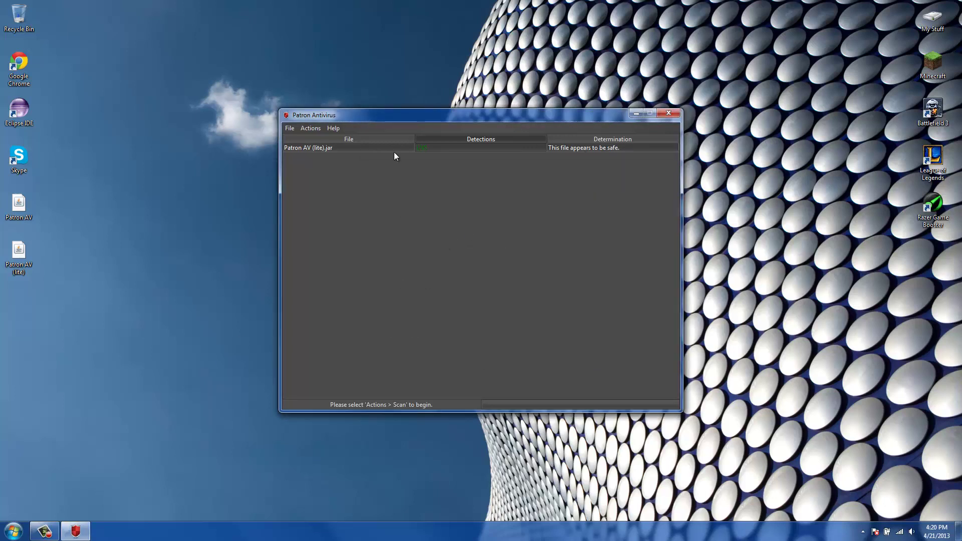
Shift the antivirus window slightly and scan the Google Chrome shortcut from the desktop.
drag(395, 116, 437, 110)
click(408, 173)
click(589, 164)
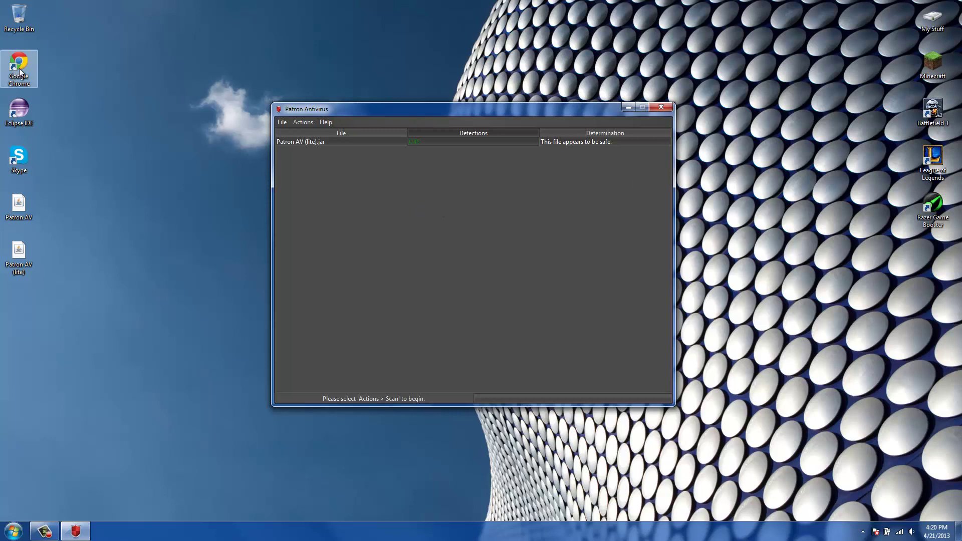
drag(19, 64, 408, 189)
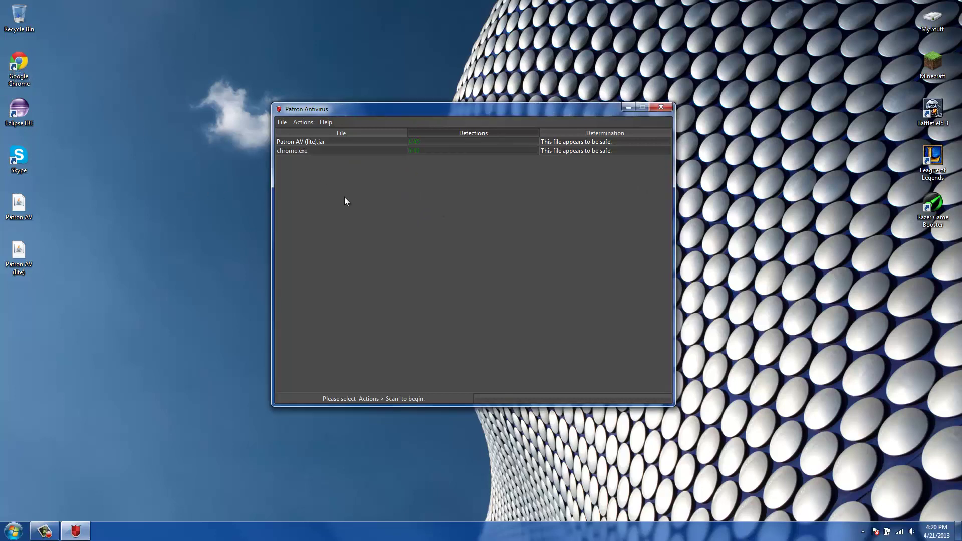
Review the chrome.exe scan results per antivirus engine and close the information window.
right_click(377, 149)
click(396, 154)
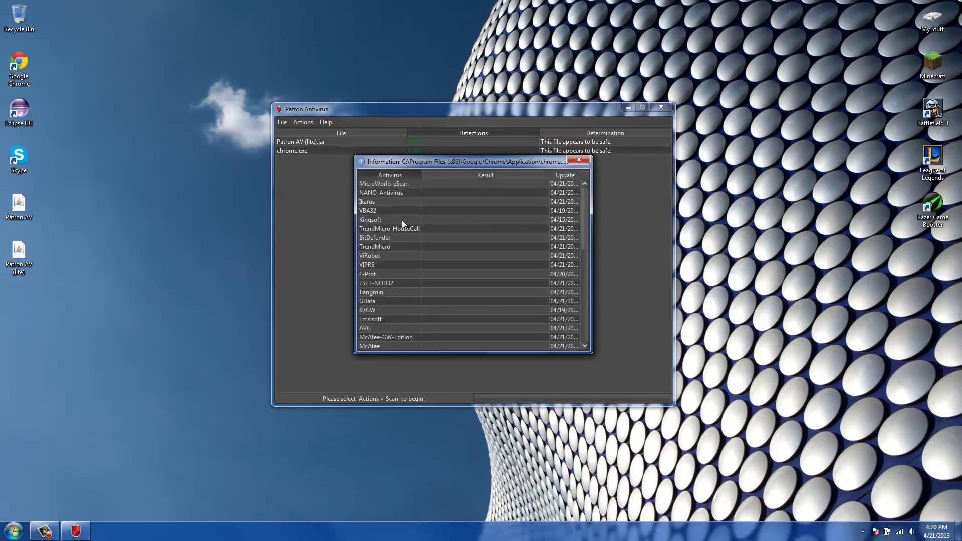
click(595, 204)
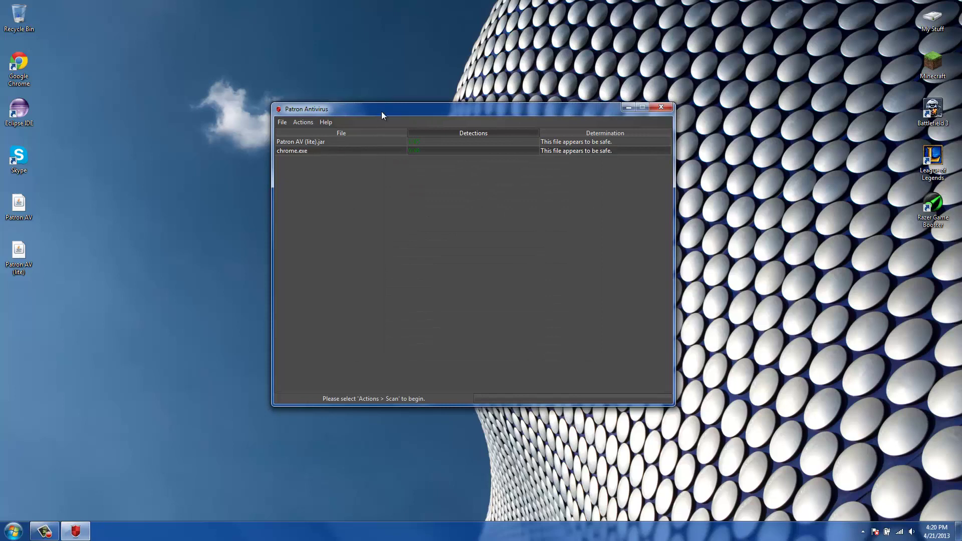
Reopen the chrome.exe information, compare its path with the target in the Google Chrome shortcut's properties, and close both windows.
drag(468, 113, 561, 122)
right_click(374, 159)
click(394, 163)
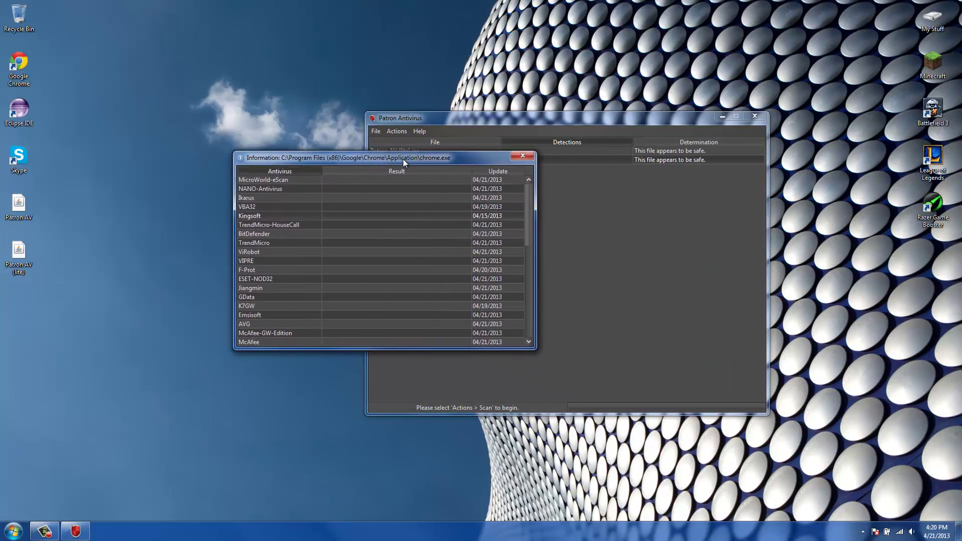
right_click(26, 65)
click(66, 315)
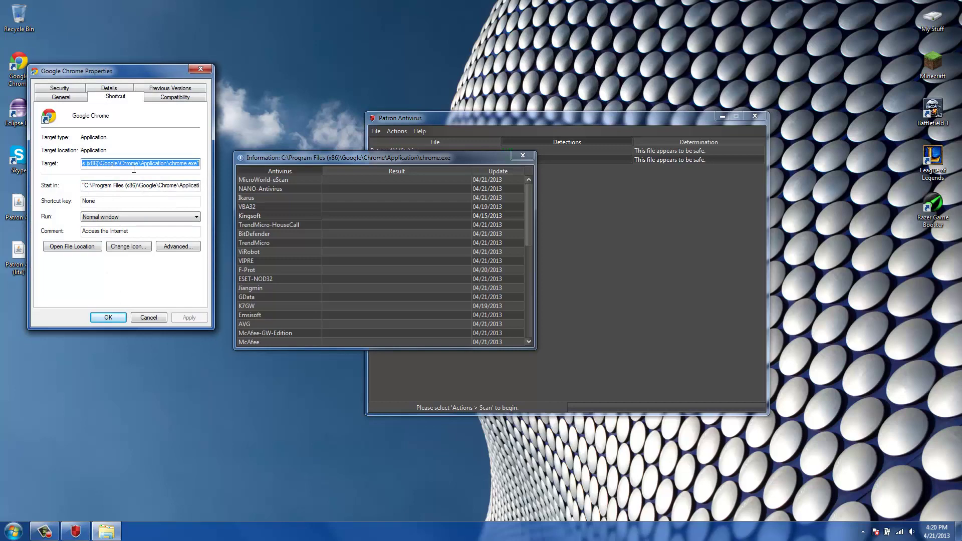
click(148, 317)
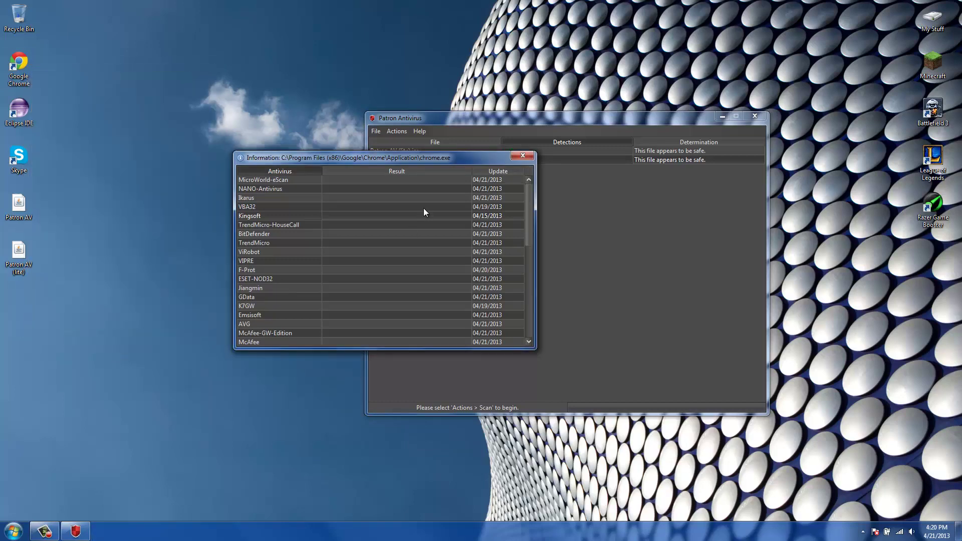
click(520, 155)
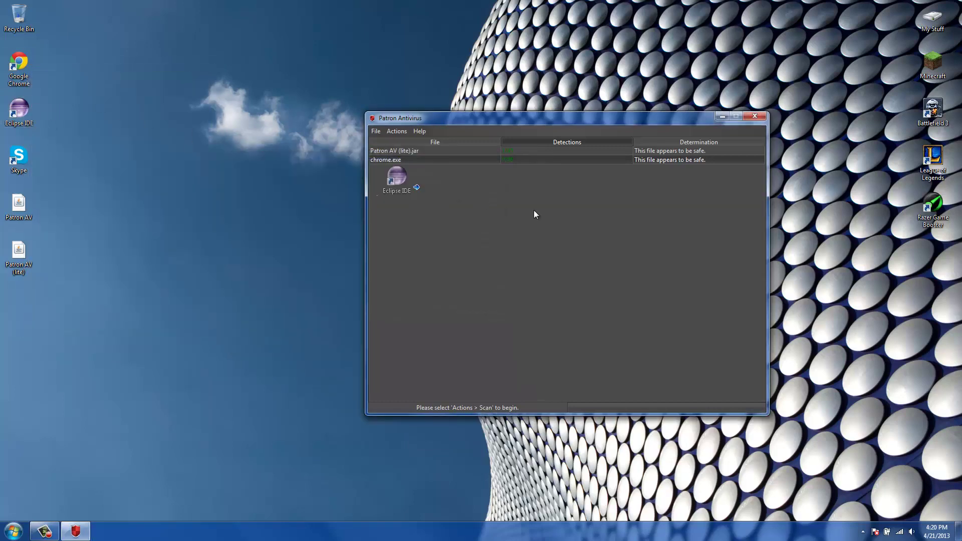
Scan the Eclipse IDE, Skype, Battlefield 3, League of Legends, Razer Game Booster and Minecraft desktop shortcuts.
drag(18, 158, 426, 191)
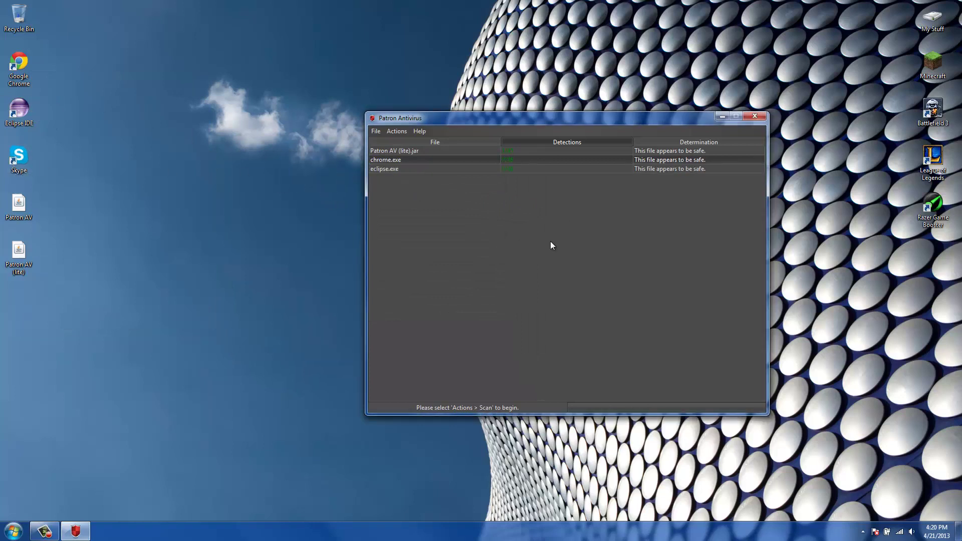
drag(929, 120, 721, 195)
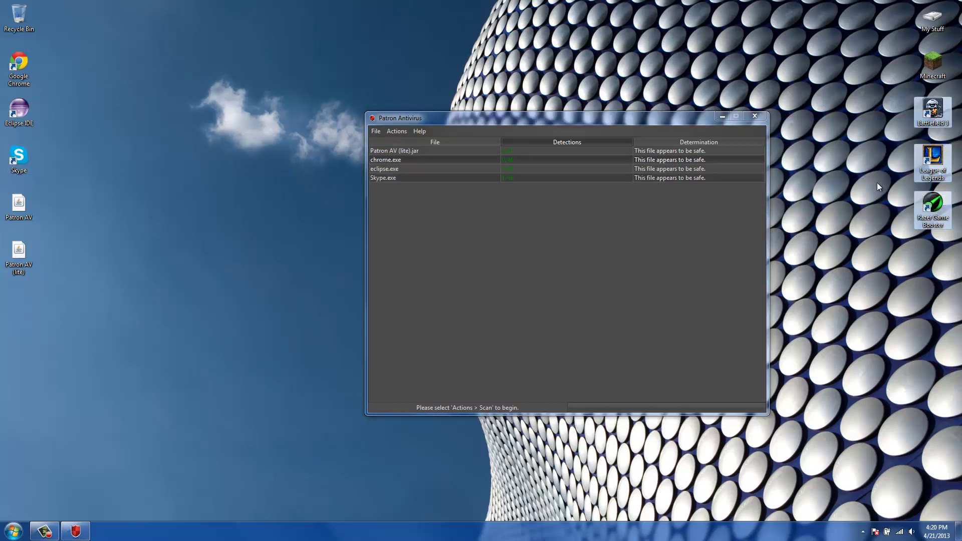
drag(928, 157, 705, 212)
click(511, 281)
drag(474, 125, 354, 101)
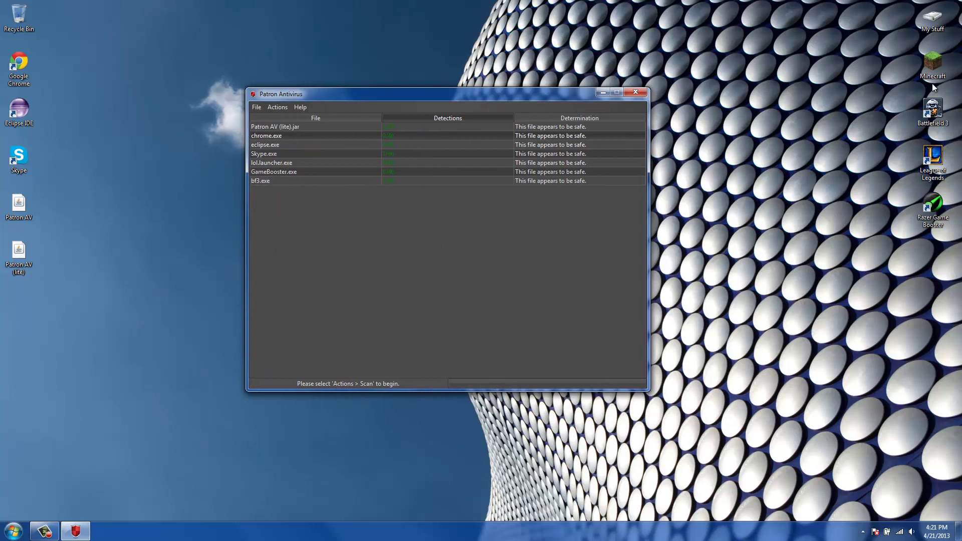
drag(931, 65, 446, 244)
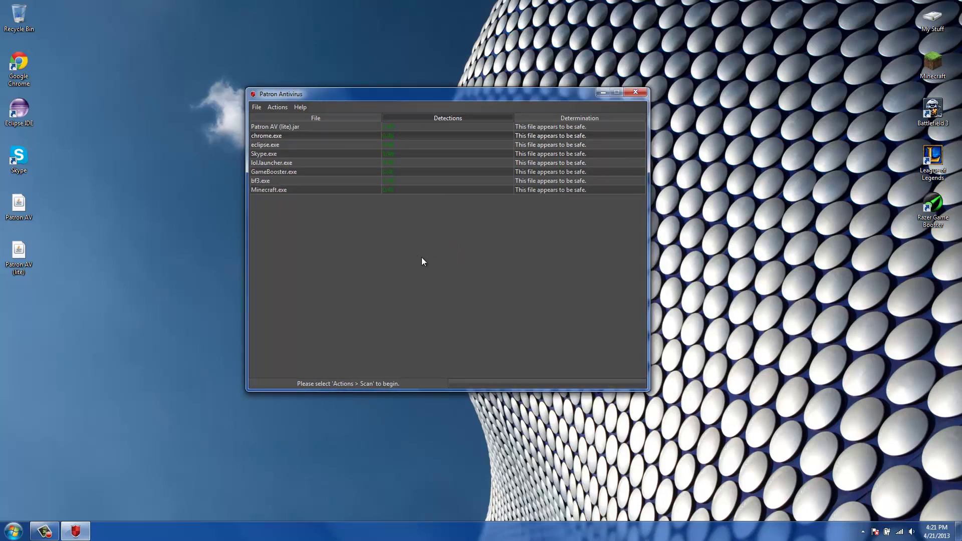
Open the My Stuff folder beside the antivirus window and scan its BitMiner folder.
mouse_move(932, 28)
mouse_down()
mouse_move(516, 239)
mouse_move(903, 47)
mouse_move(932, 20)
mouse_up()
double_click(932, 20)
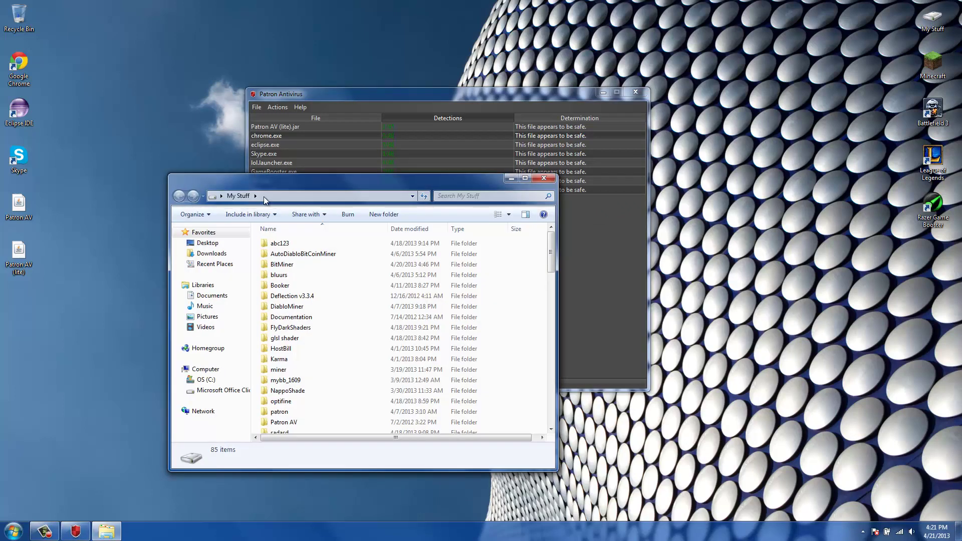
drag(314, 189, 644, 162)
drag(612, 238, 440, 244)
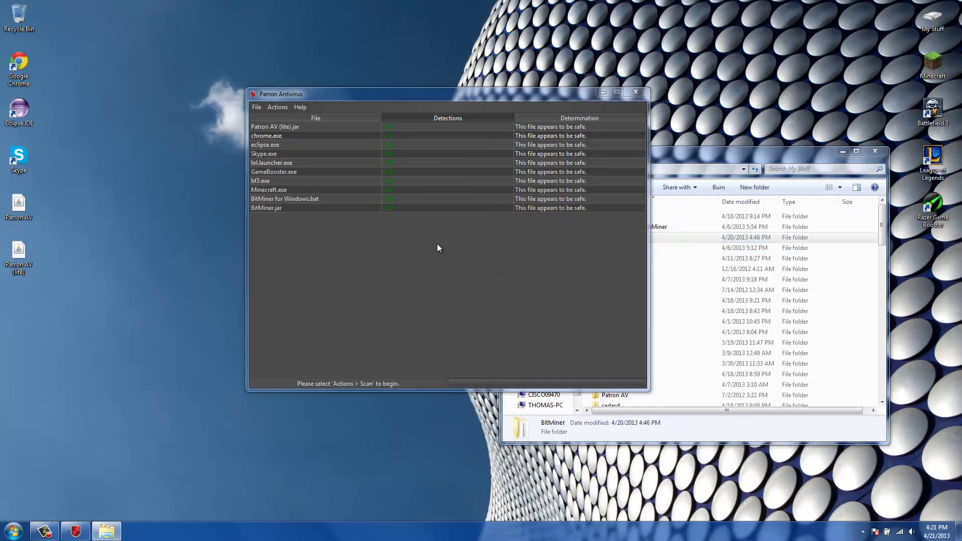
click(450, 256)
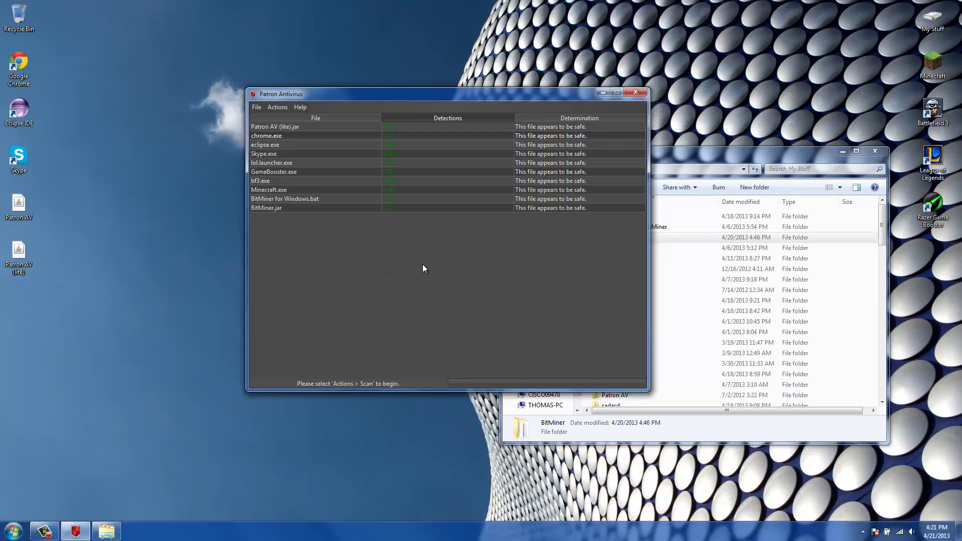
Look through the contents of the BitMiner folder and close the folder window.
click(672, 311)
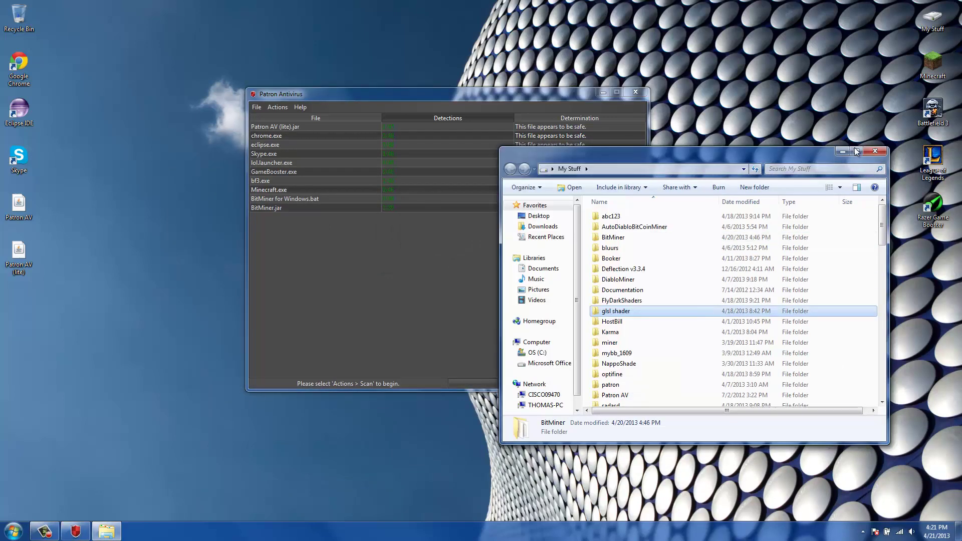
double_click(708, 238)
click(637, 233)
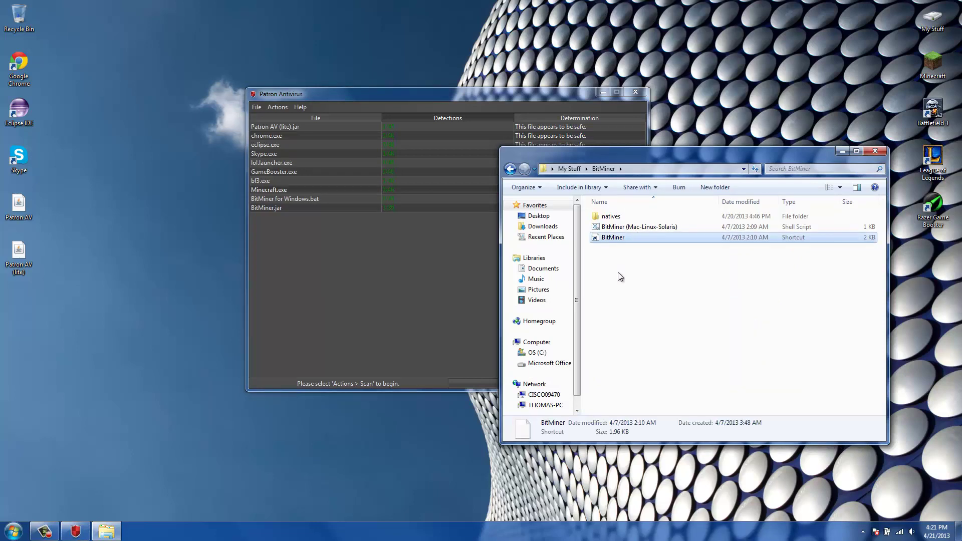
click(617, 272)
click(874, 151)
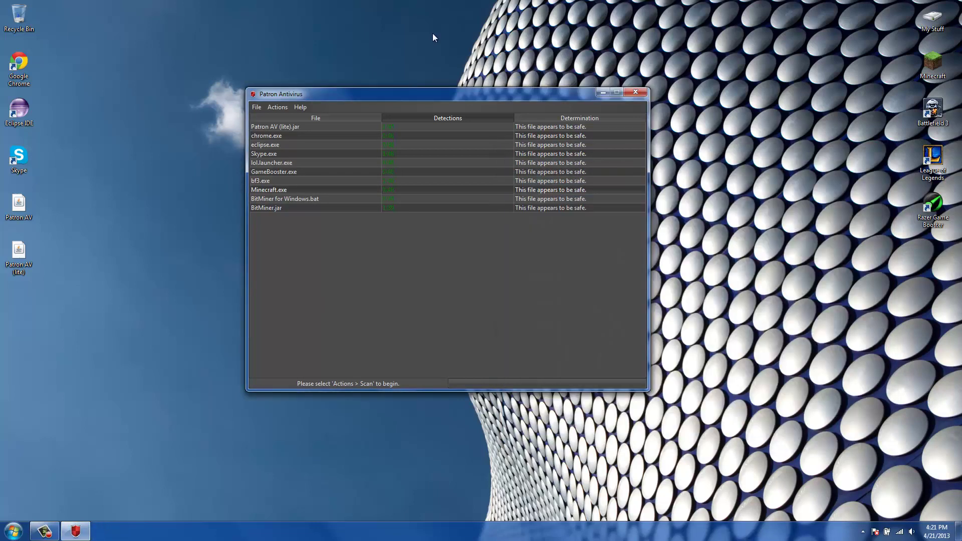
Review the scan information of BitMiner for Windows.bat per antivirus engine and close it.
drag(409, 89, 410, 76)
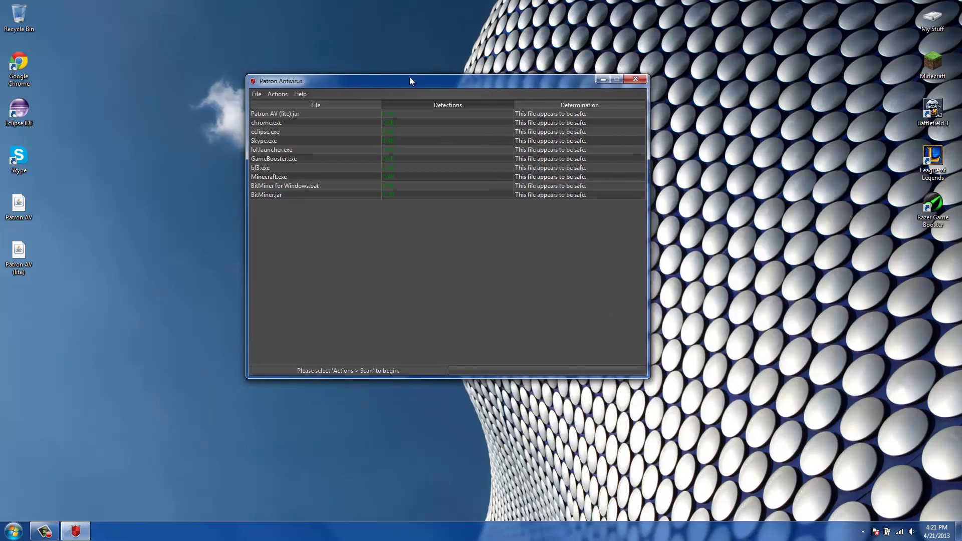
click(327, 240)
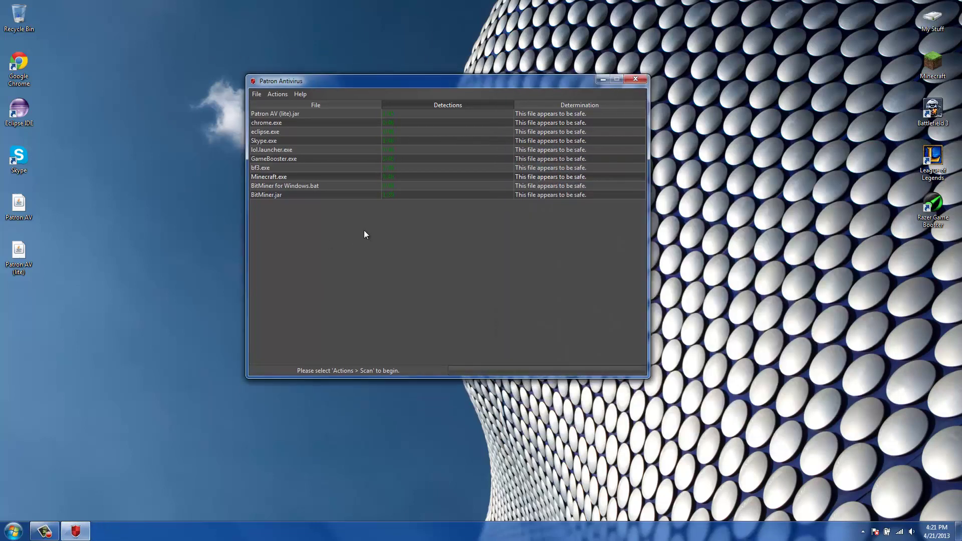
right_click(324, 199)
click(356, 215)
click(467, 242)
right_click(334, 185)
click(360, 189)
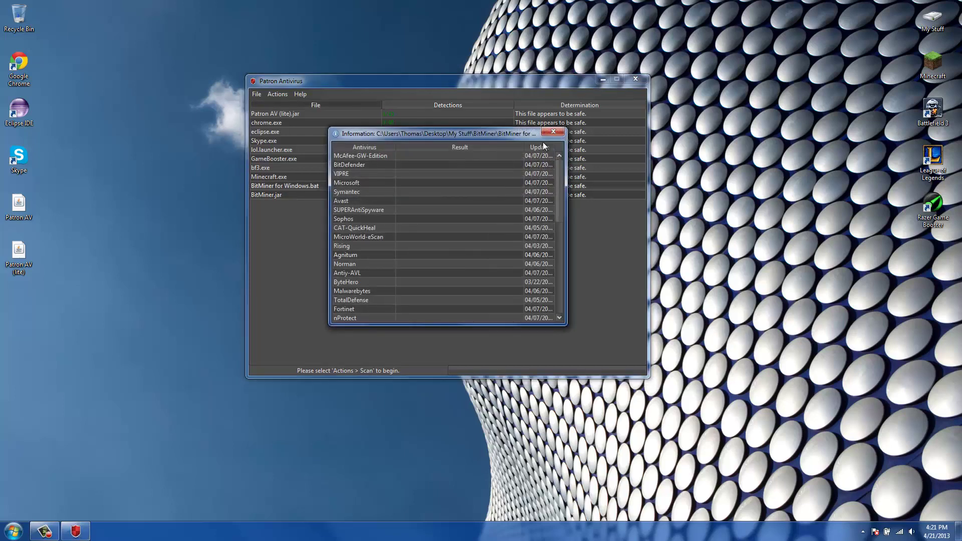
click(551, 143)
click(279, 94)
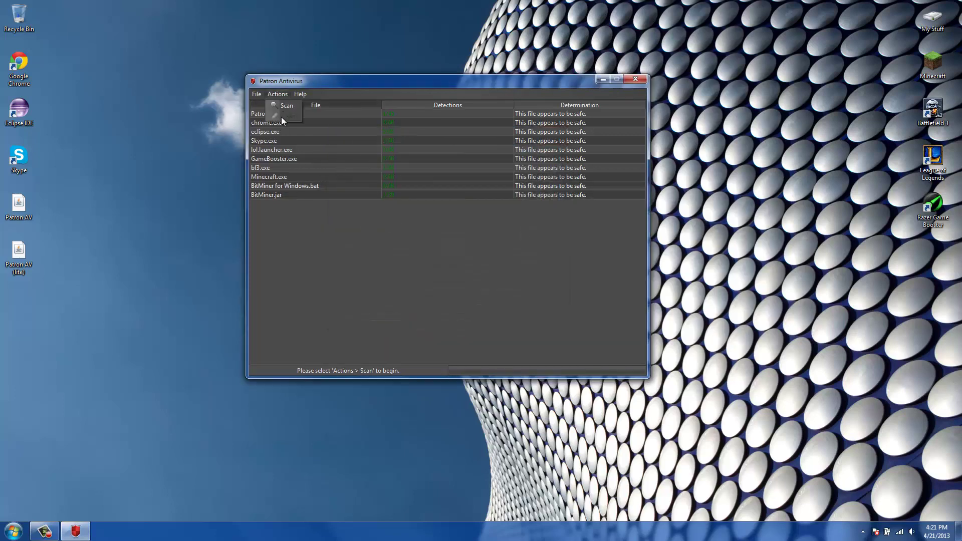
click(315, 218)
click(300, 95)
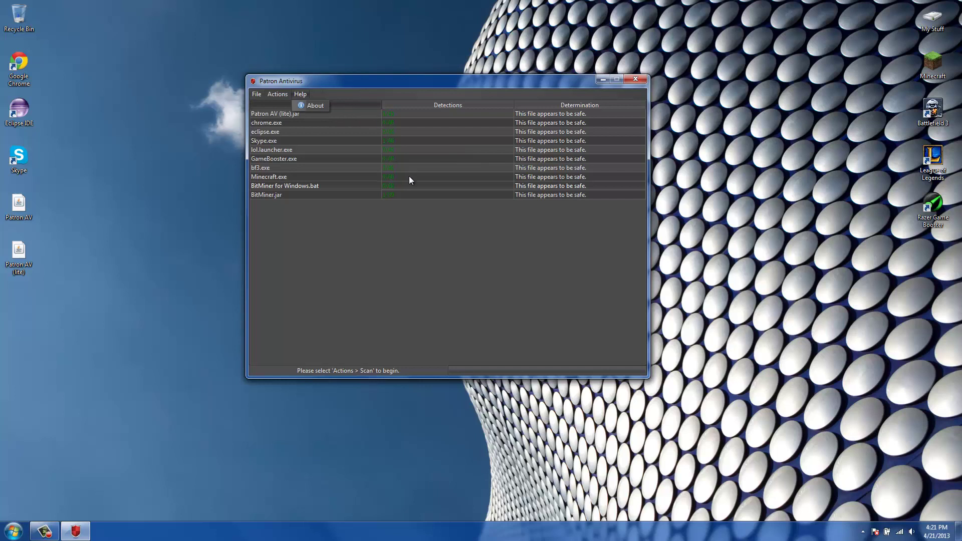
click(419, 286)
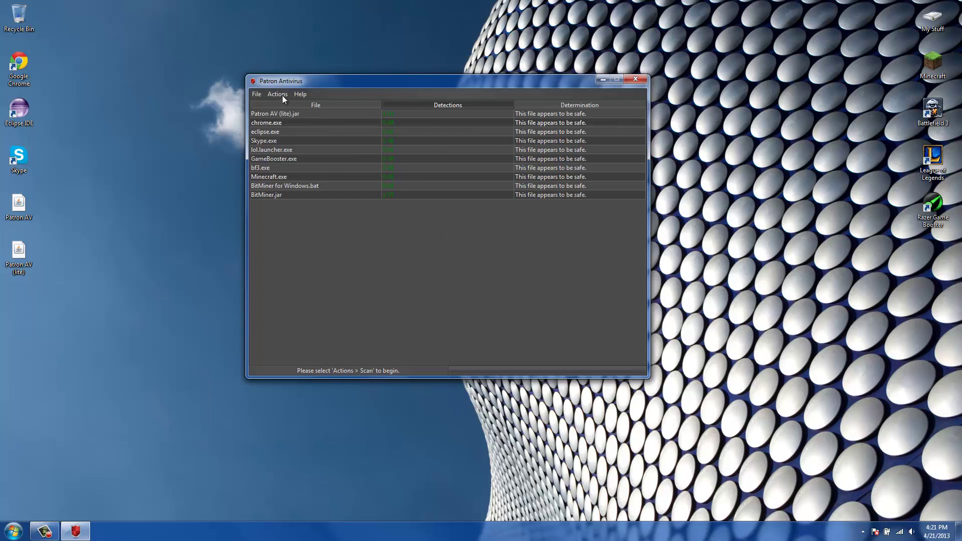
right_click(354, 155)
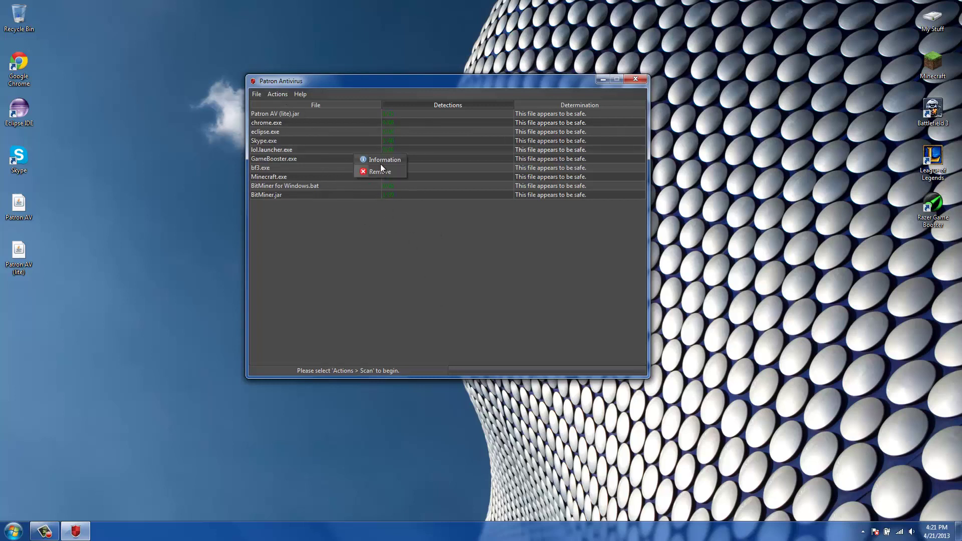
click(395, 234)
click(384, 227)
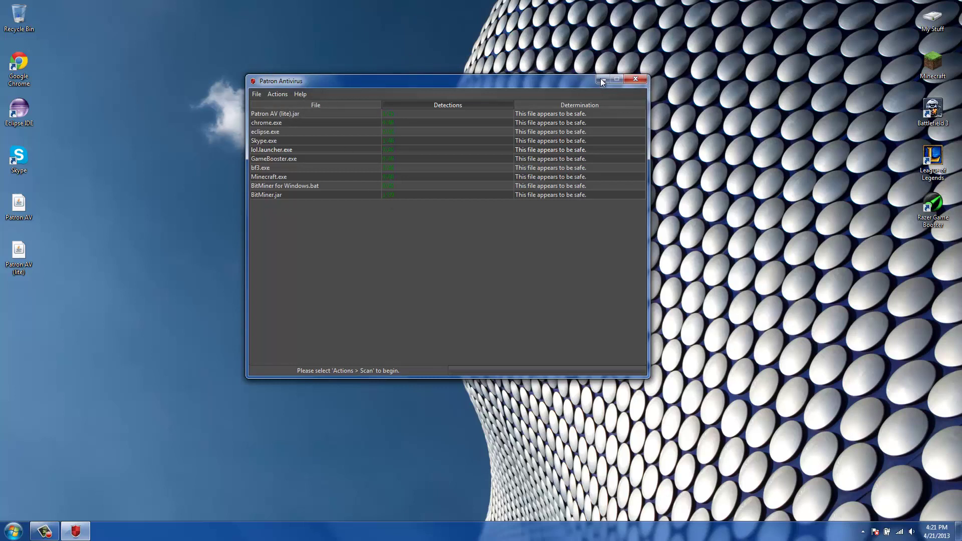
Minimize Patron Antivirus to the system tray and restore its window from the hidden tray icons.
drag(554, 84, 541, 91)
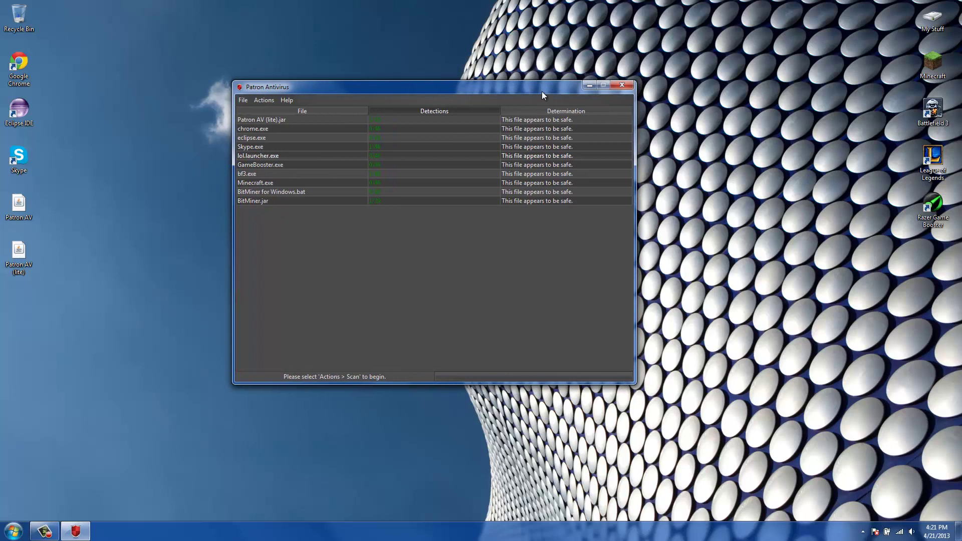
click(589, 87)
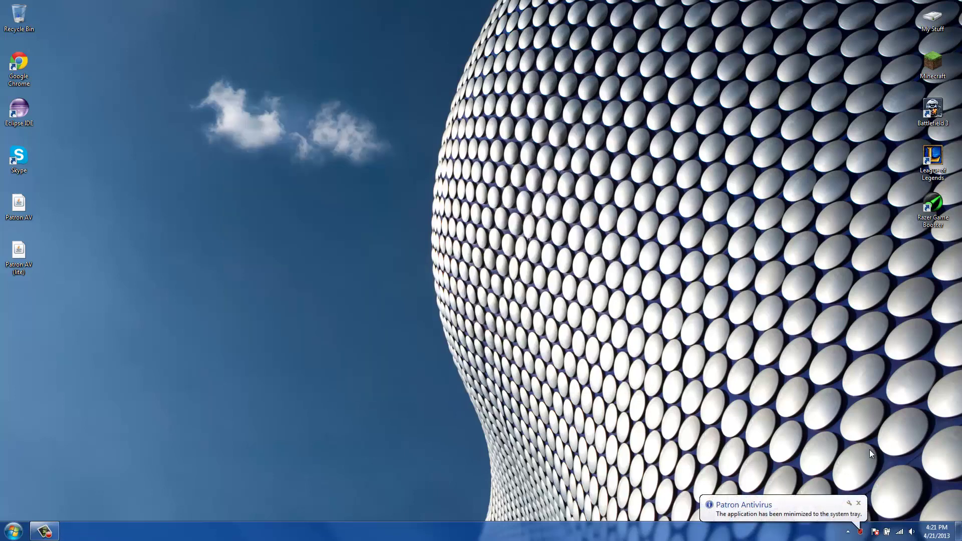
click(862, 531)
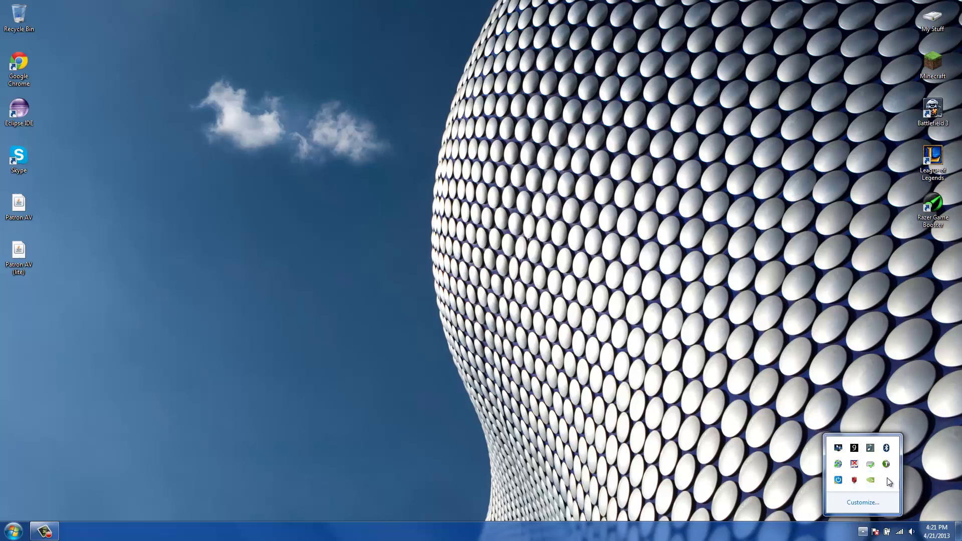
double_click(854, 480)
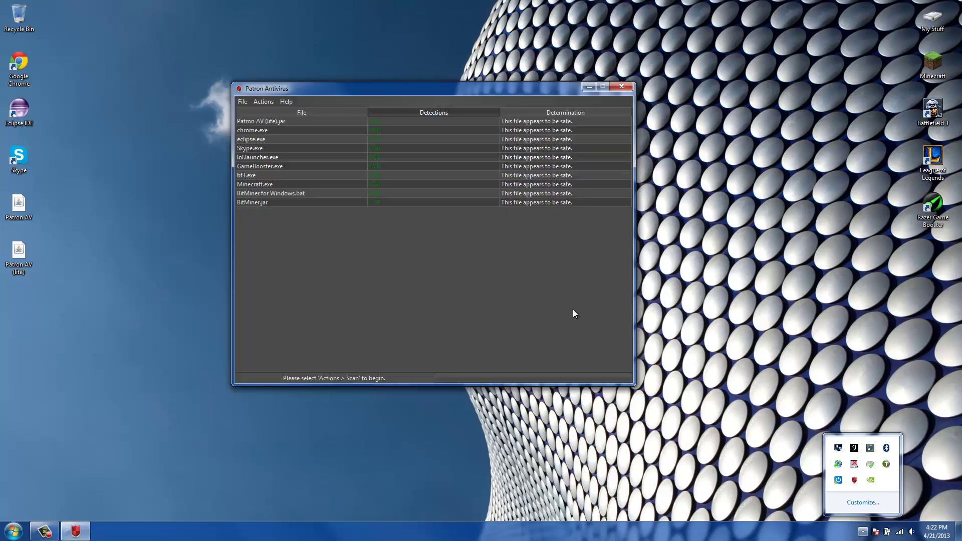
mouse_move(525, 89)
mouse_down()
mouse_move(508, 130)
mouse_move(529, 97)
mouse_up()
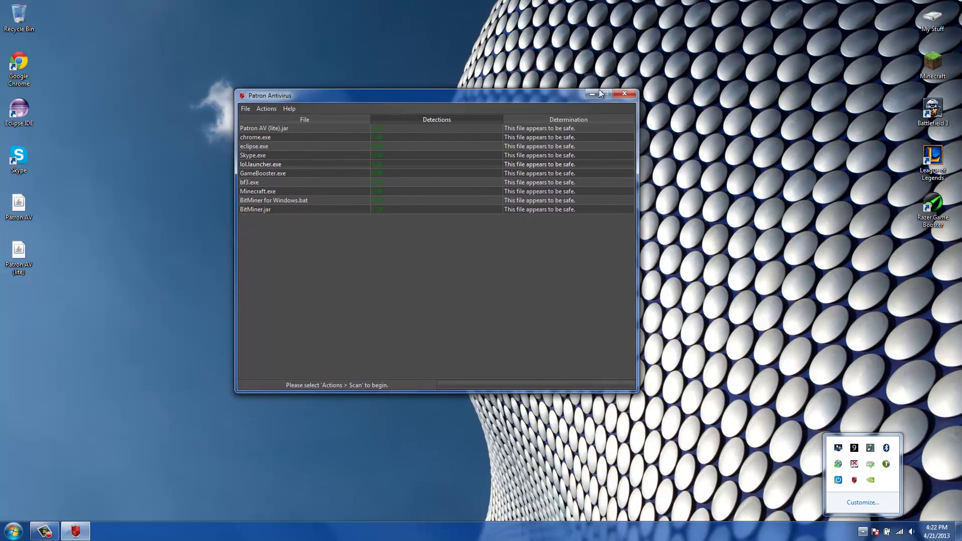
Close the antivirus window to the system tray and bring it back from its tray icon.
click(625, 94)
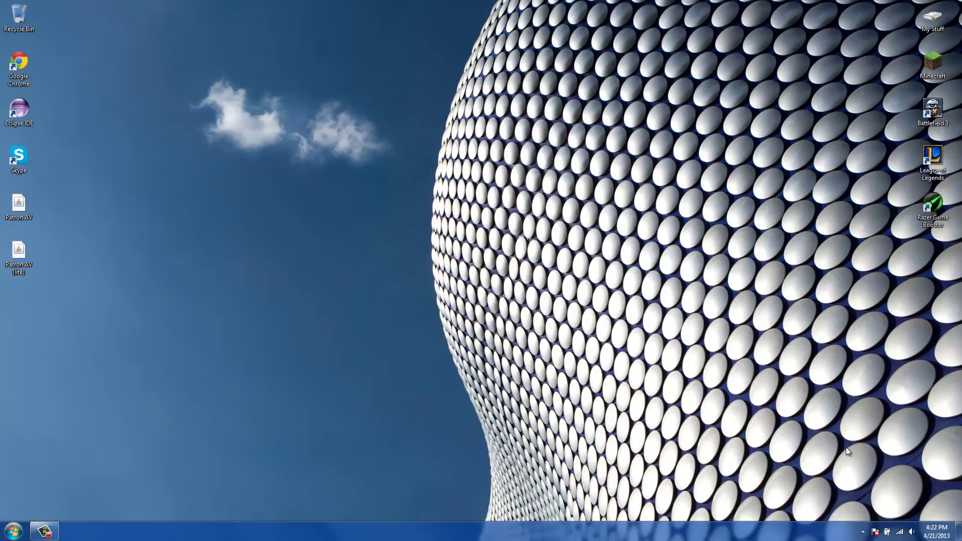
click(863, 532)
double_click(855, 480)
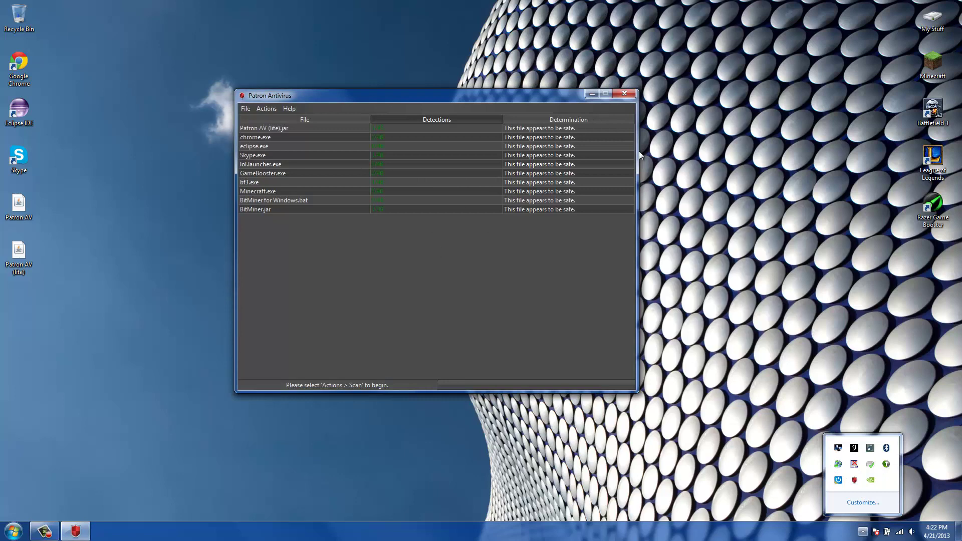
Exit Patron Antivirus completely from its system tray icon.
right_click(854, 481)
click(846, 477)
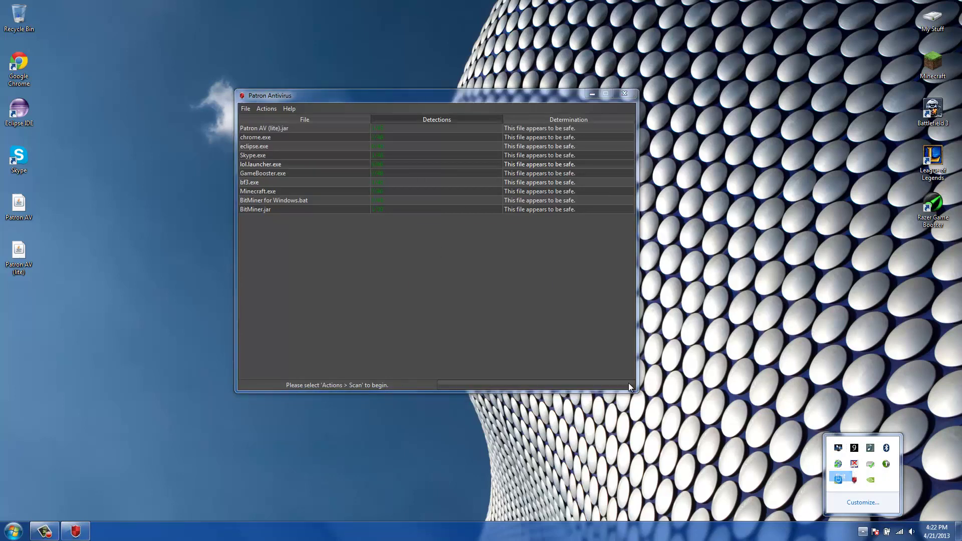
click(461, 276)
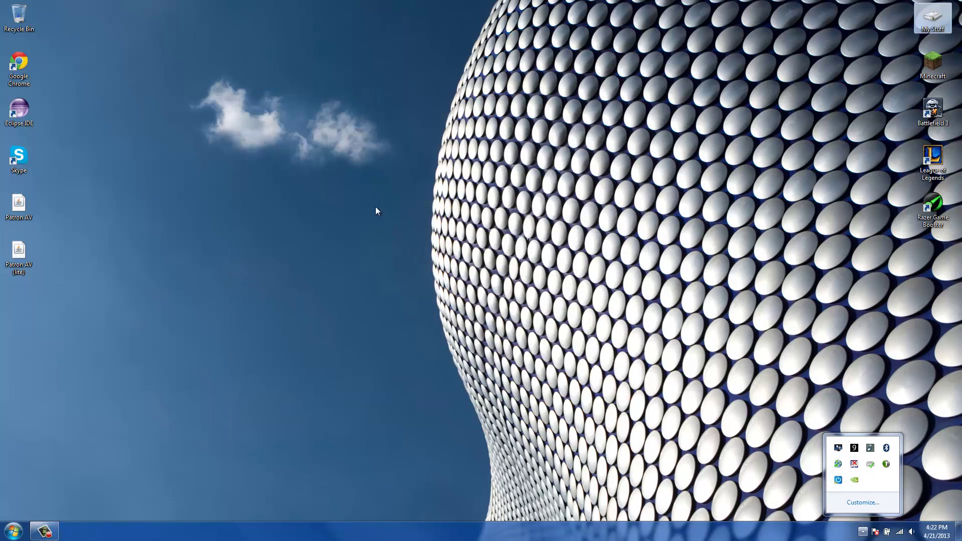
click(44, 531)
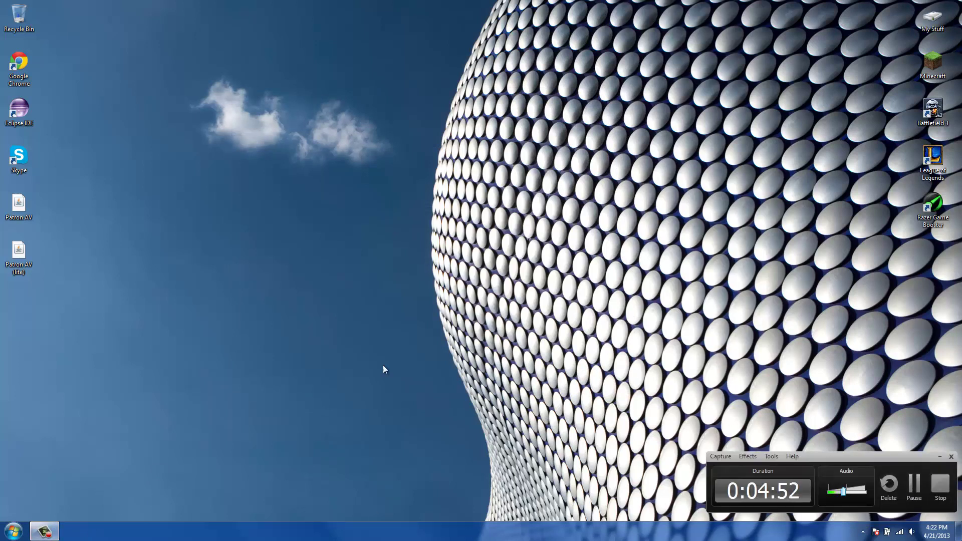
click(28, 207)
click(334, 272)
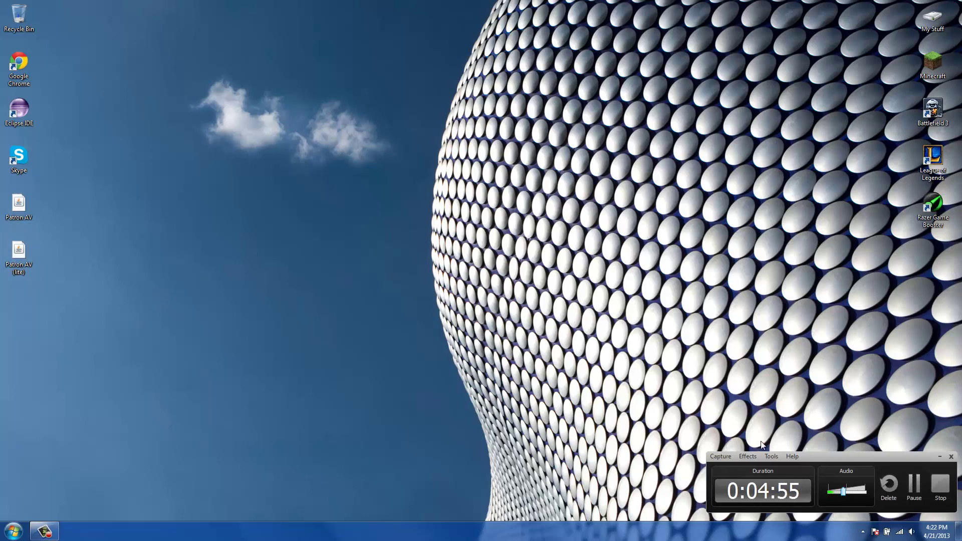